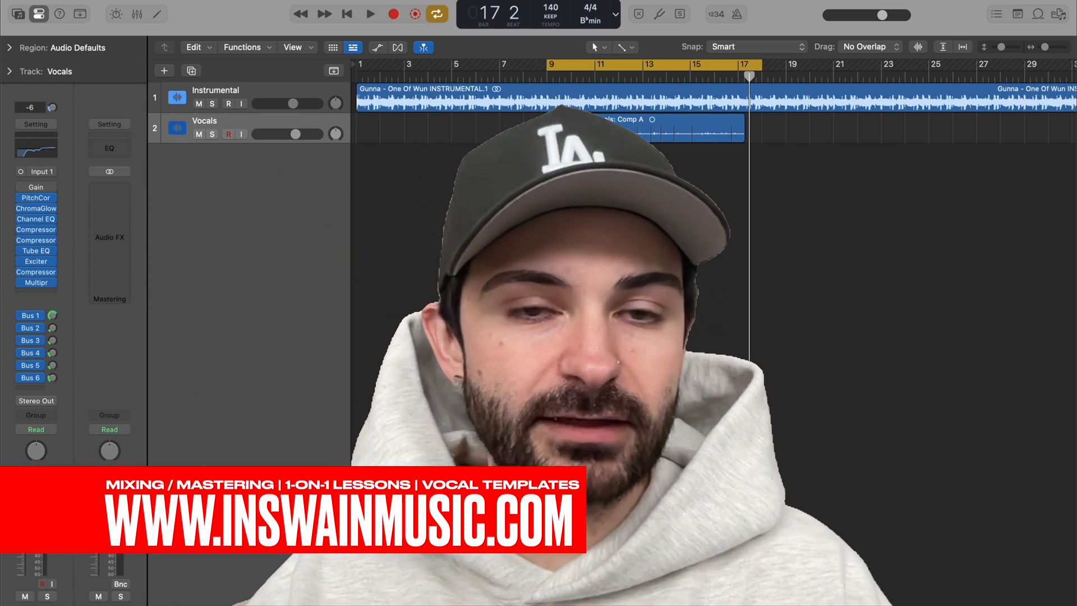
Step: Play the processed mix, then bypass all plug-ins and sends on the Vocals channel strip and play the dry vocal for comparison
key("space")
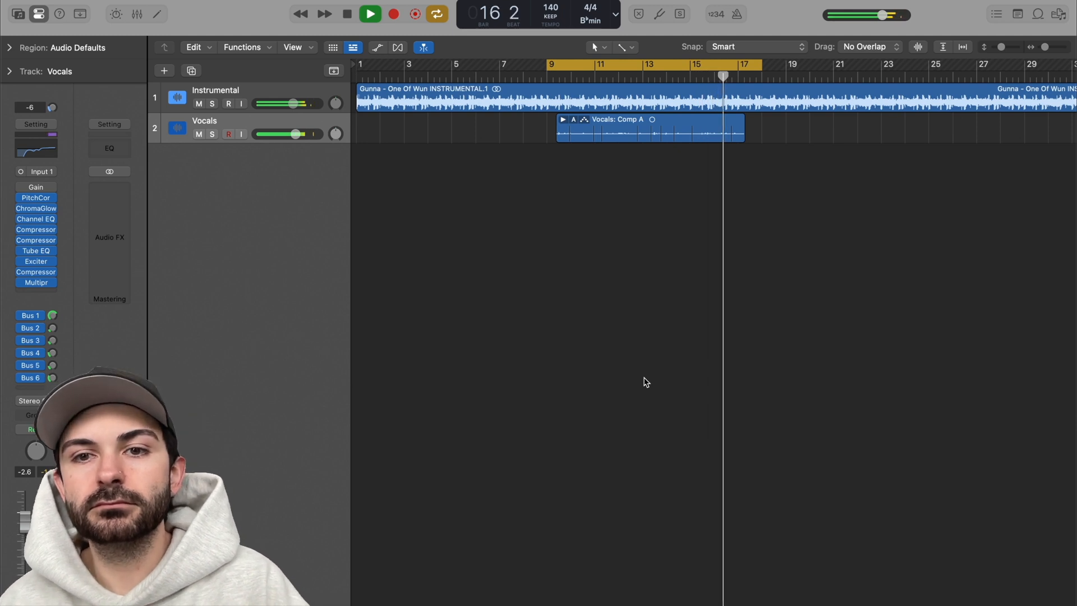
key("space")
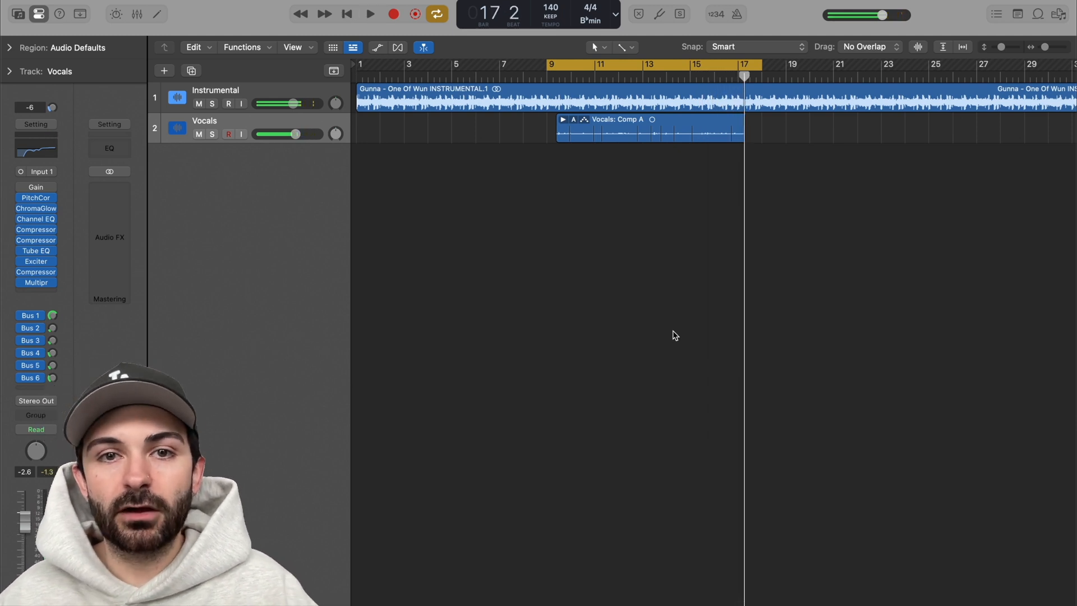
left_click_drag(22, 197, 13, 396)
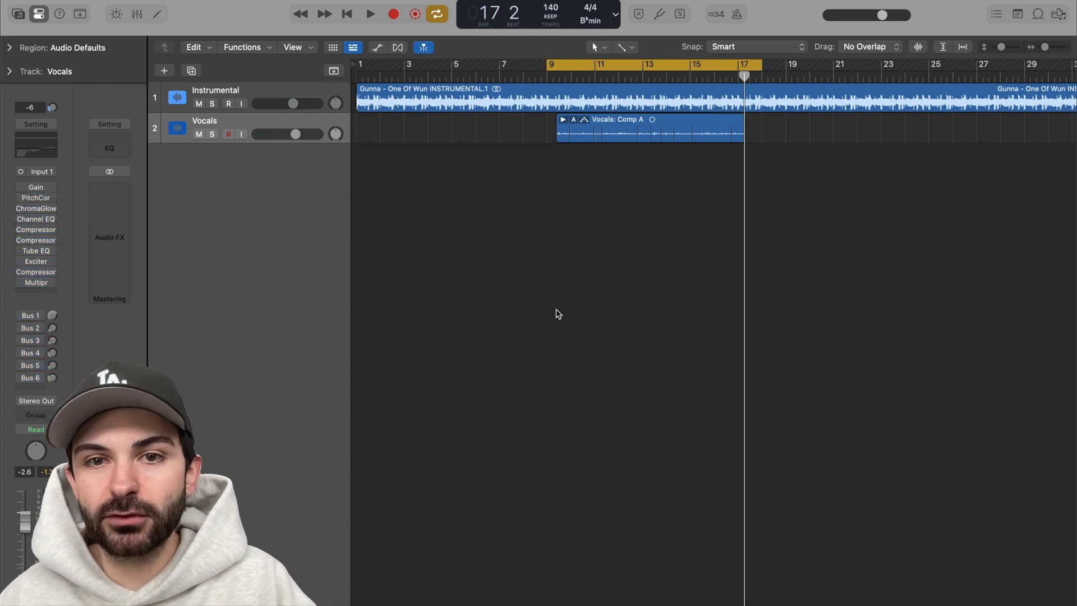
key("space")
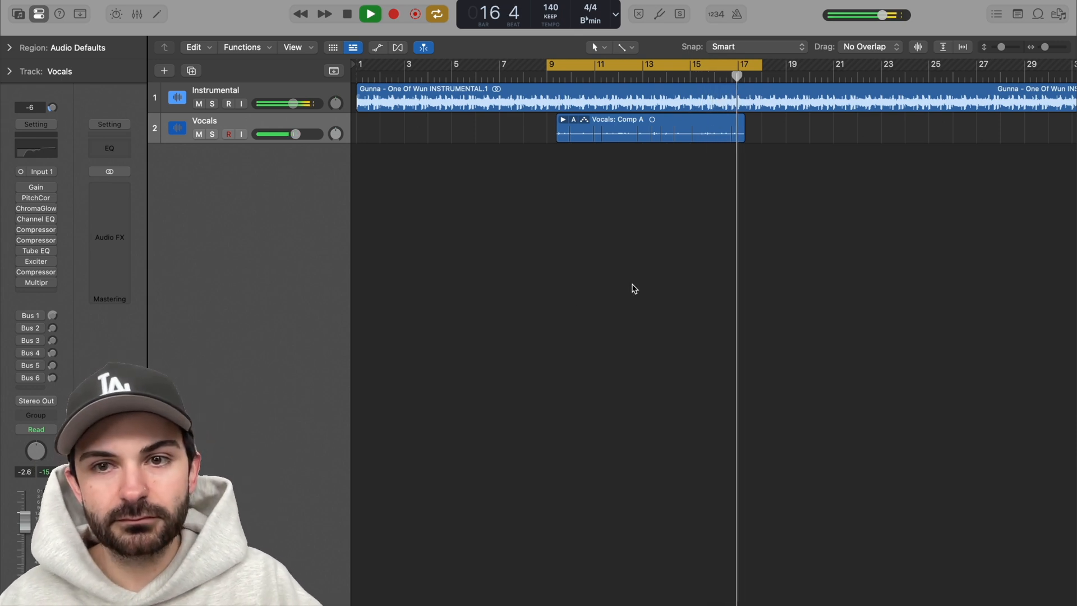
key("space")
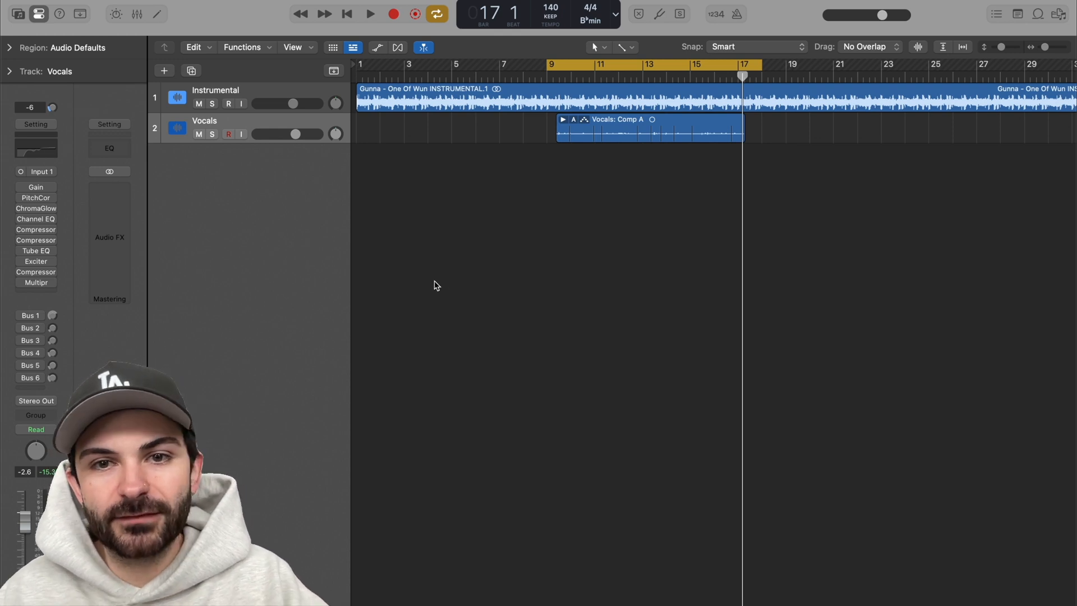
Step: Lower the gain in the Vocals track's Gain plug-in to about -3.2 dB and close the plug-in window
left_click(39, 190)
left_click_drag(440, 142, 519, 182)
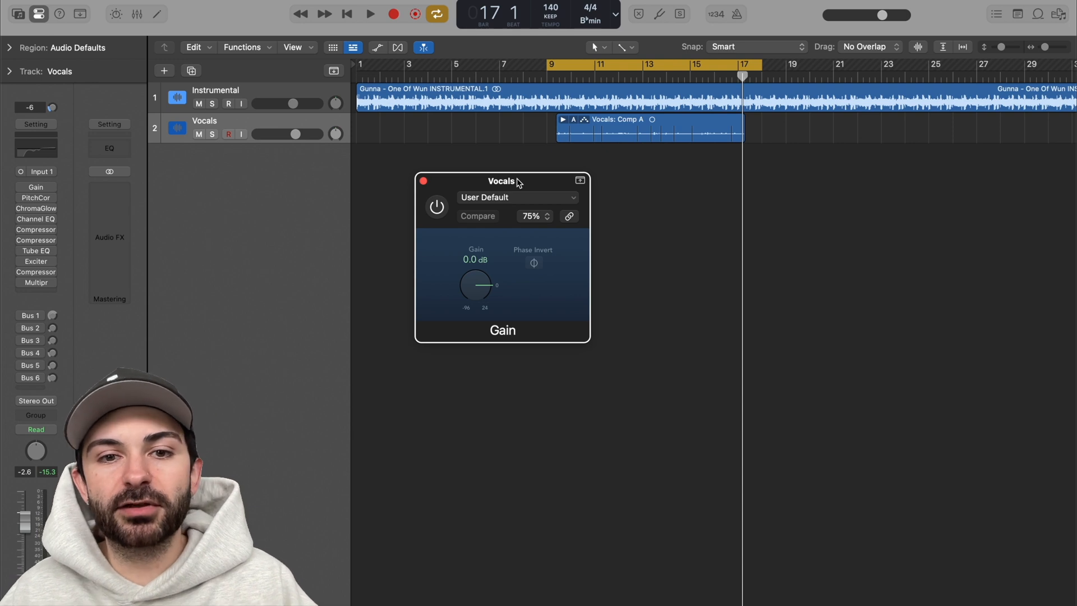
left_click_drag(480, 280, 483, 286)
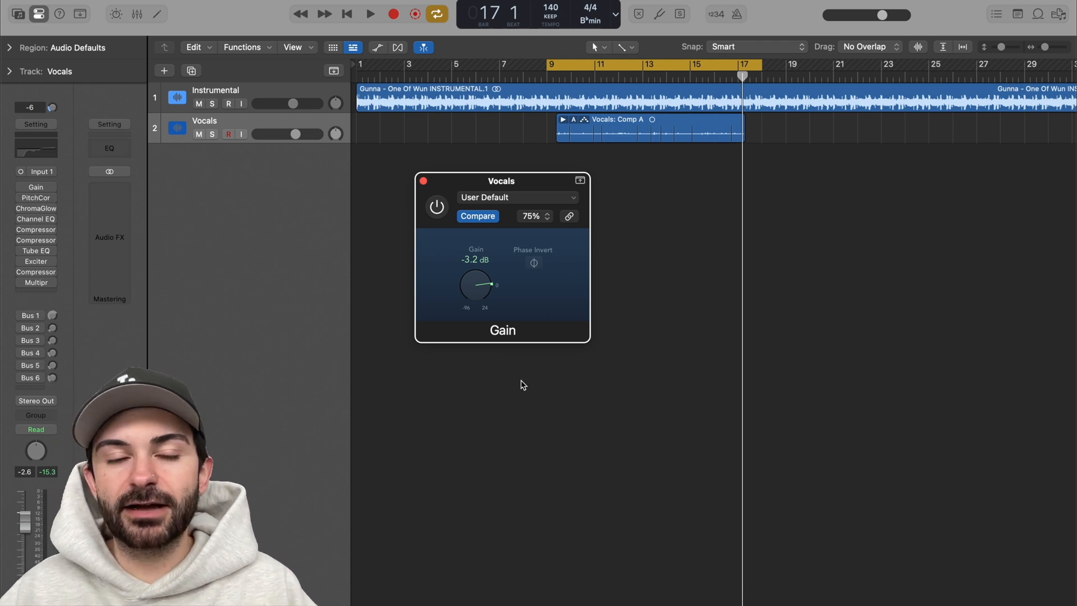
left_click(480, 294, "alt")
left_click(423, 181)
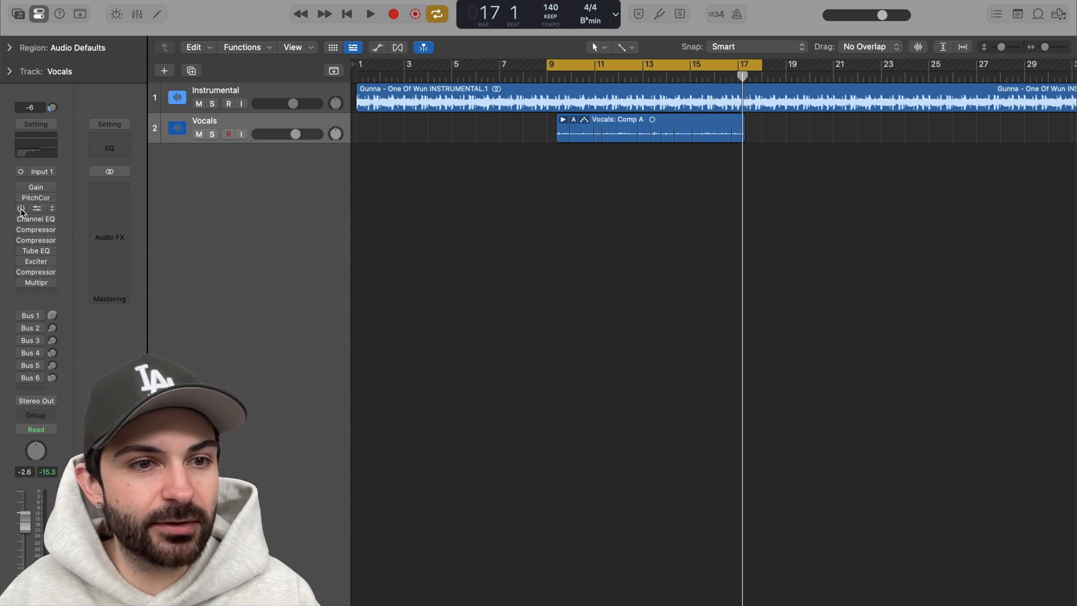
Step: Re-enable Pitch Correction on the Vocals track, close its window and play the section to hear the tuned vocal
left_click(36, 198)
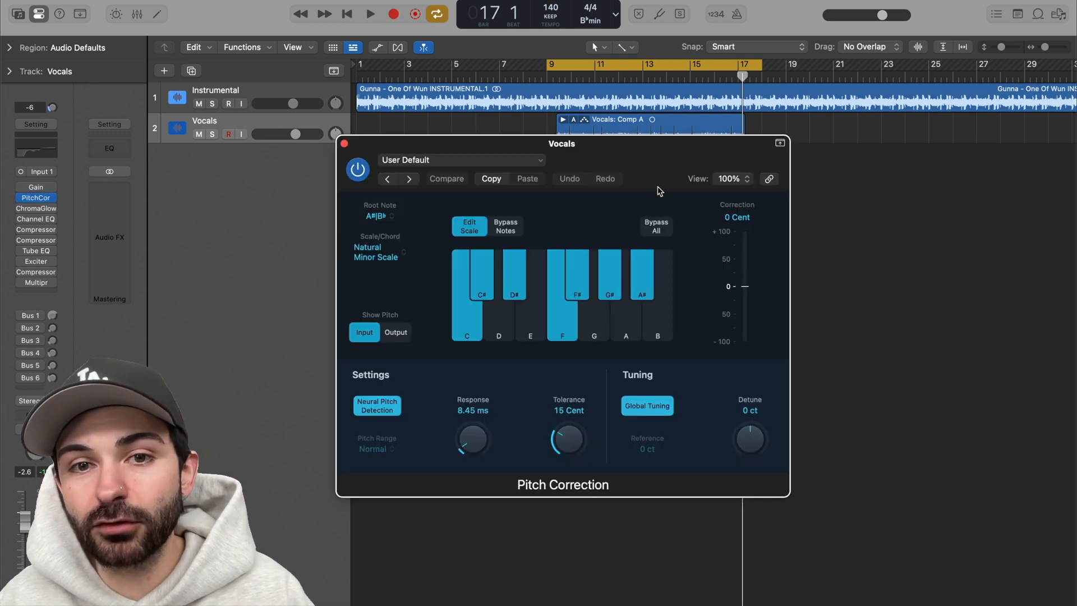
left_click_drag(645, 158, 671, 164)
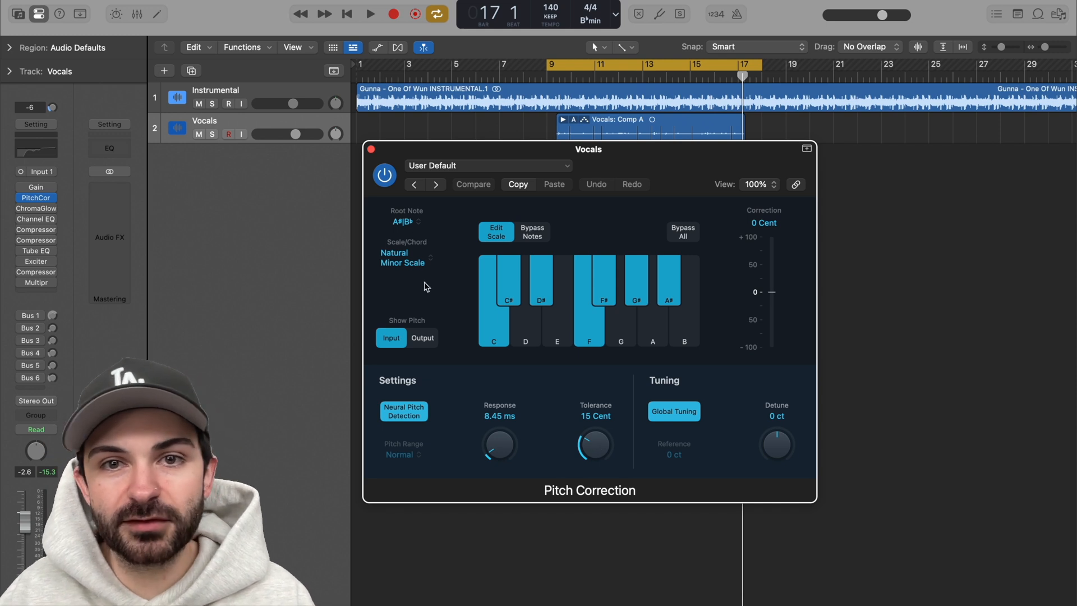
left_click(371, 149)
key("space")
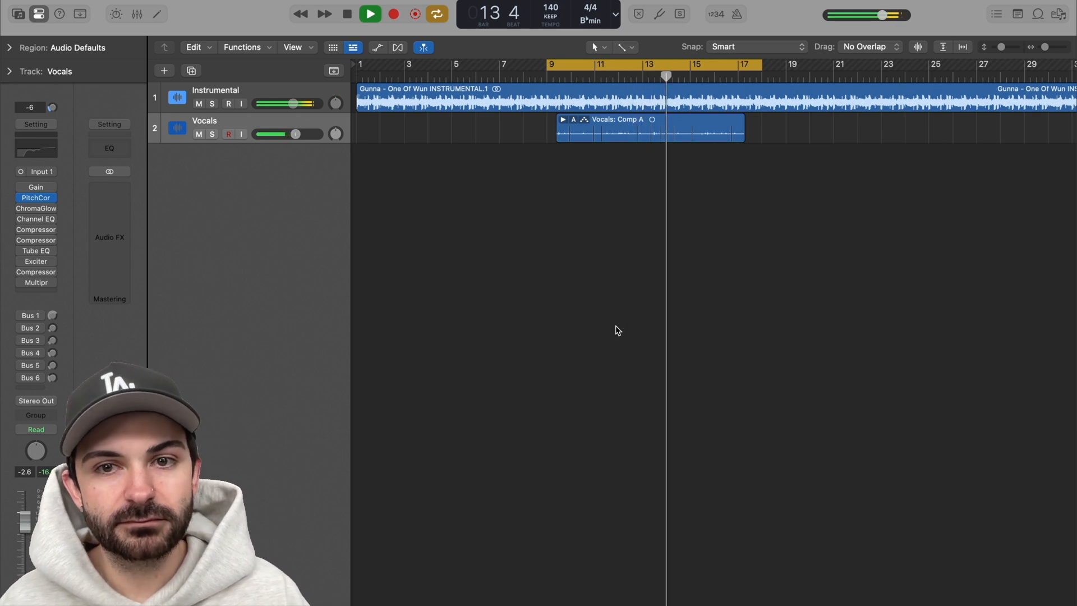
key("space")
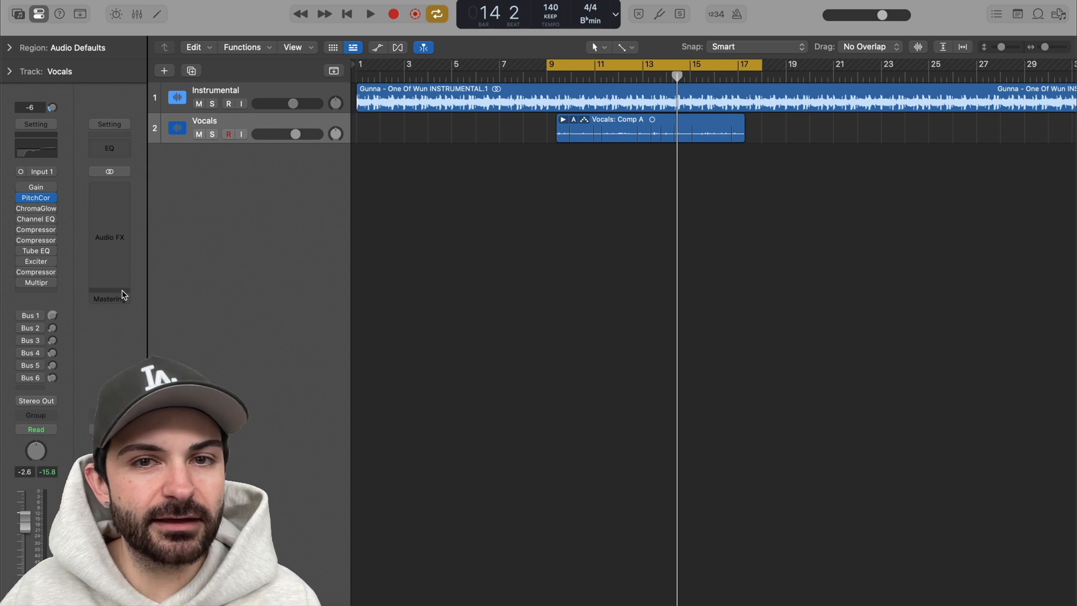
Step: Re-enable ChromaGlow on the Vocals track, audition the saturation during playback and close its window
left_click(23, 208)
left_click_drag(666, 162, 701, 184)
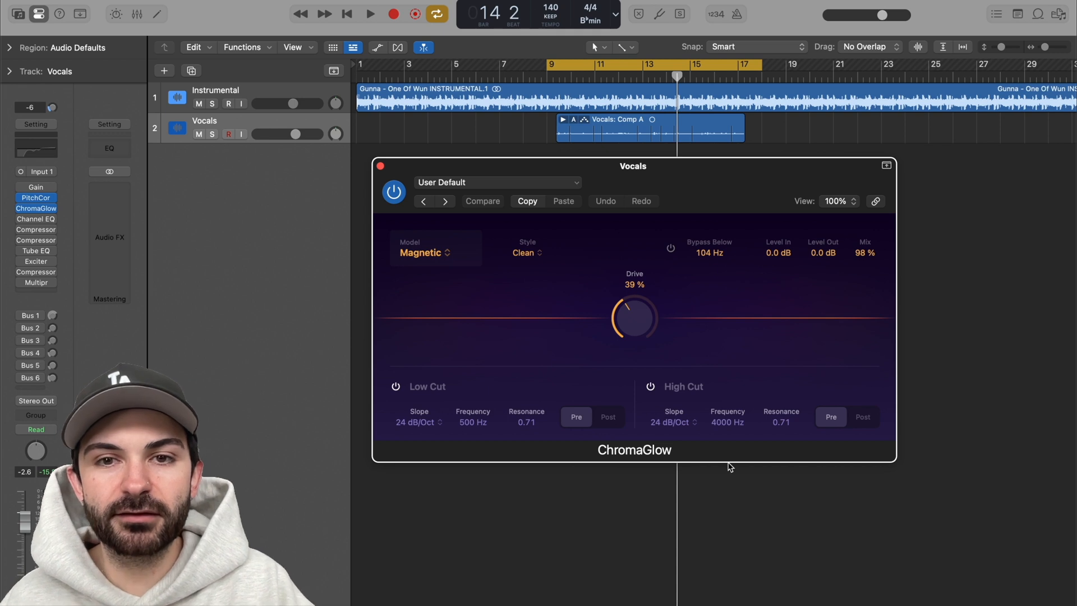
key("space")
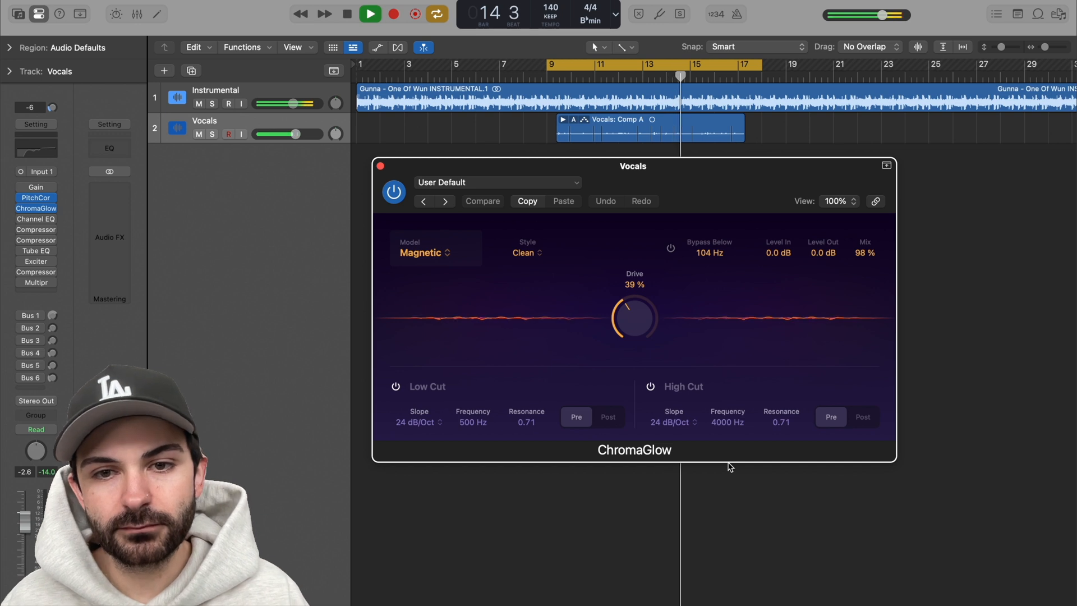
key("space")
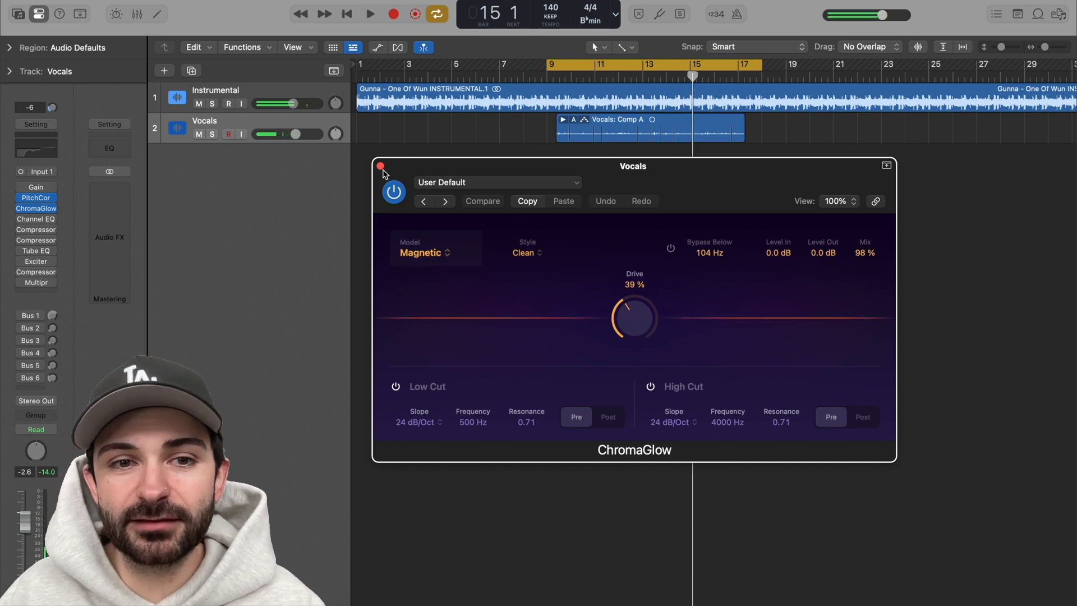
left_click(380, 166)
Step: Re-enable the Channel EQ on the Vocals track, audition its curve during playback and close its window
left_click(24, 219)
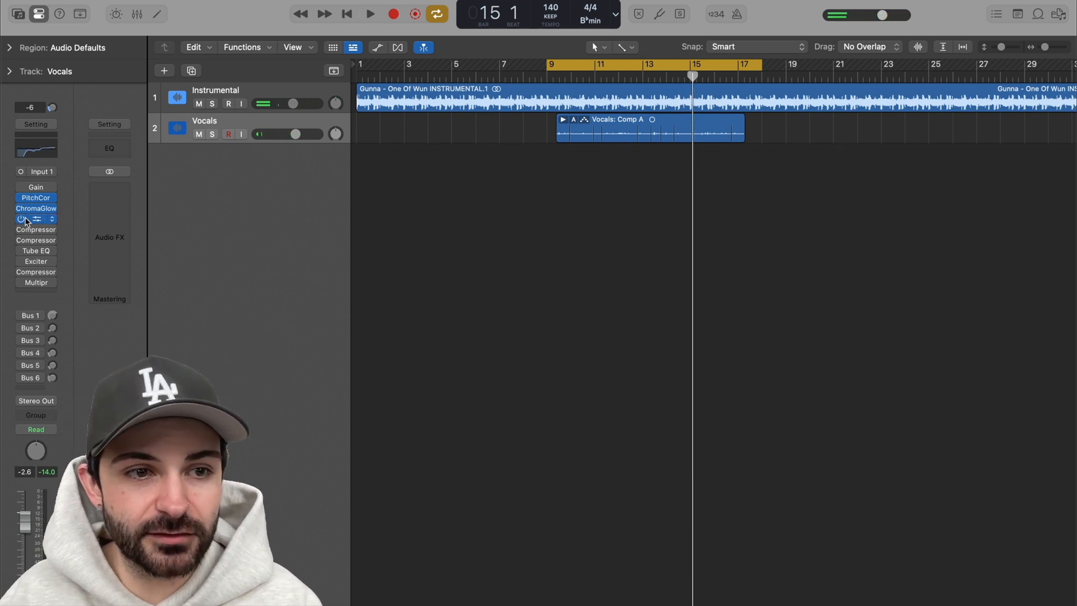
left_click(41, 219)
left_click_drag(676, 156, 649, 144)
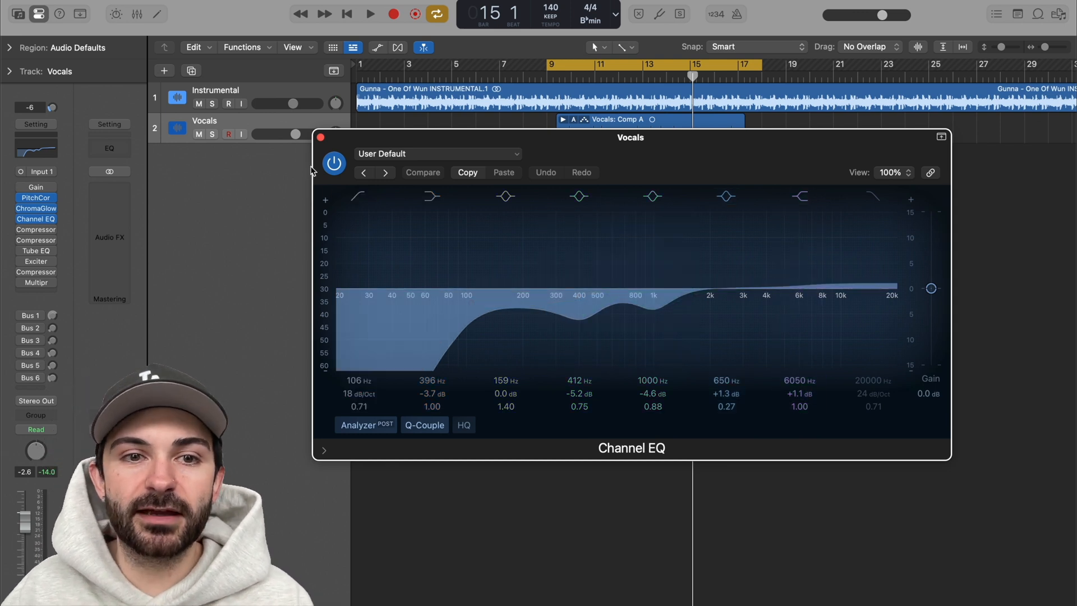
key("space")
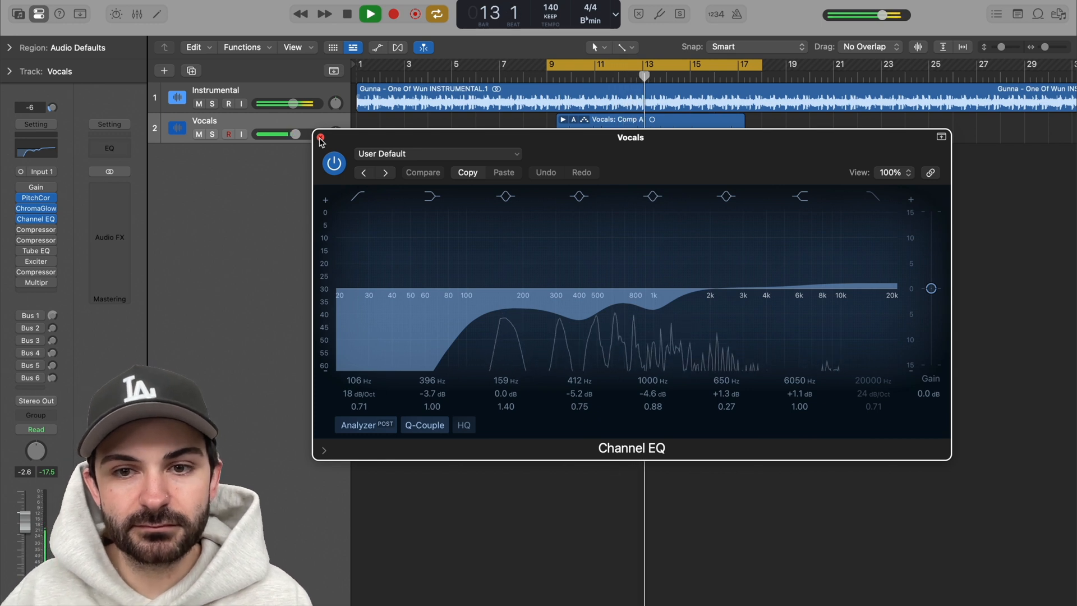
left_click(321, 138)
key("space")
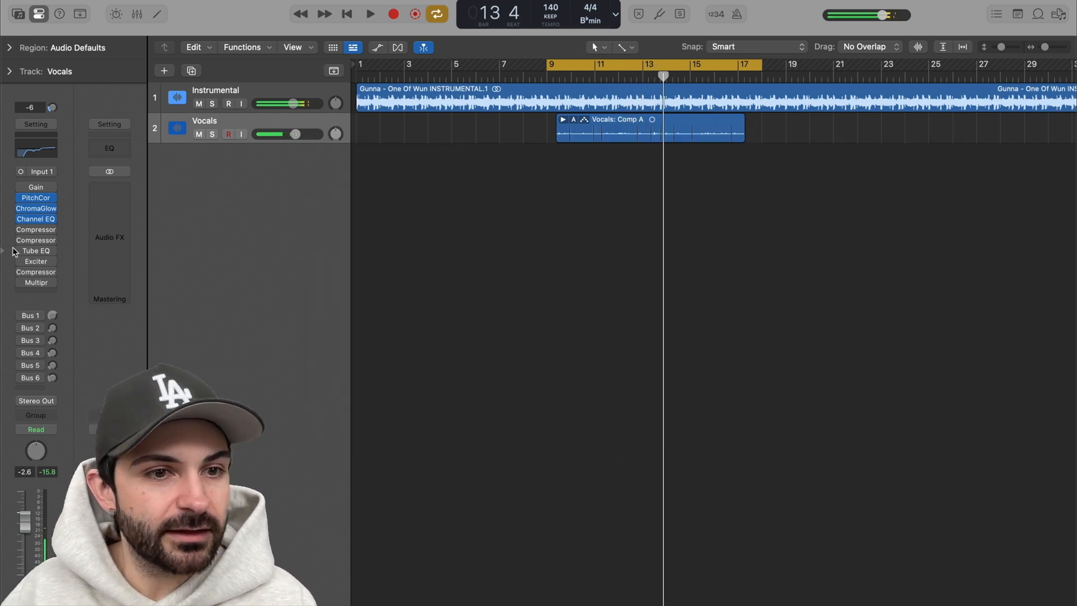
Step: Re-enable the first Compressor on the Vocals track and check its threshold, make-up, attack, release and mix settings
left_click(35, 231)
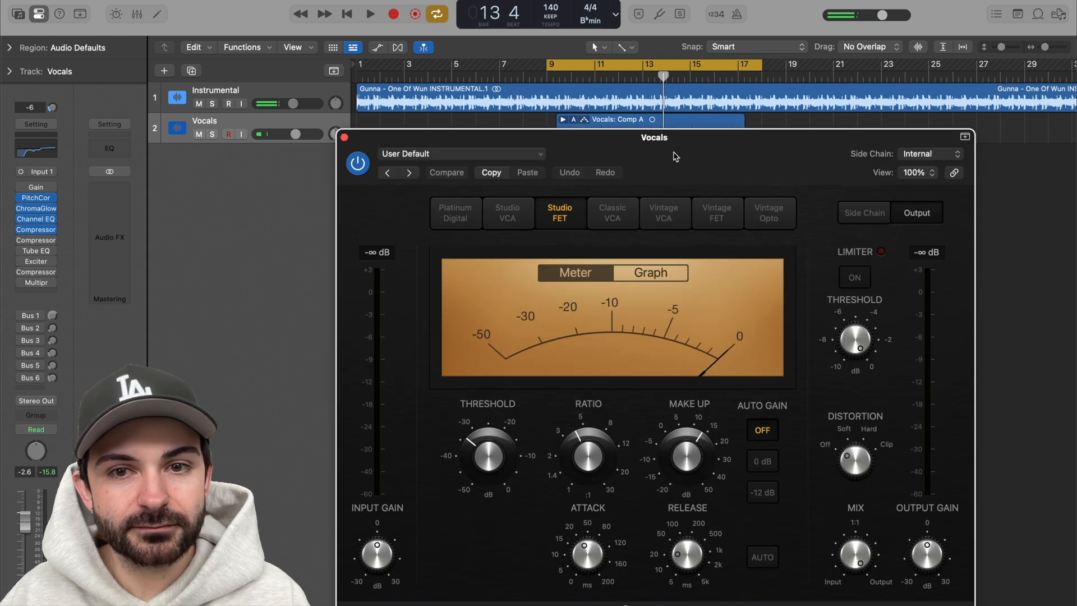
left_click_drag(671, 161, 658, 135)
left_click(472, 427)
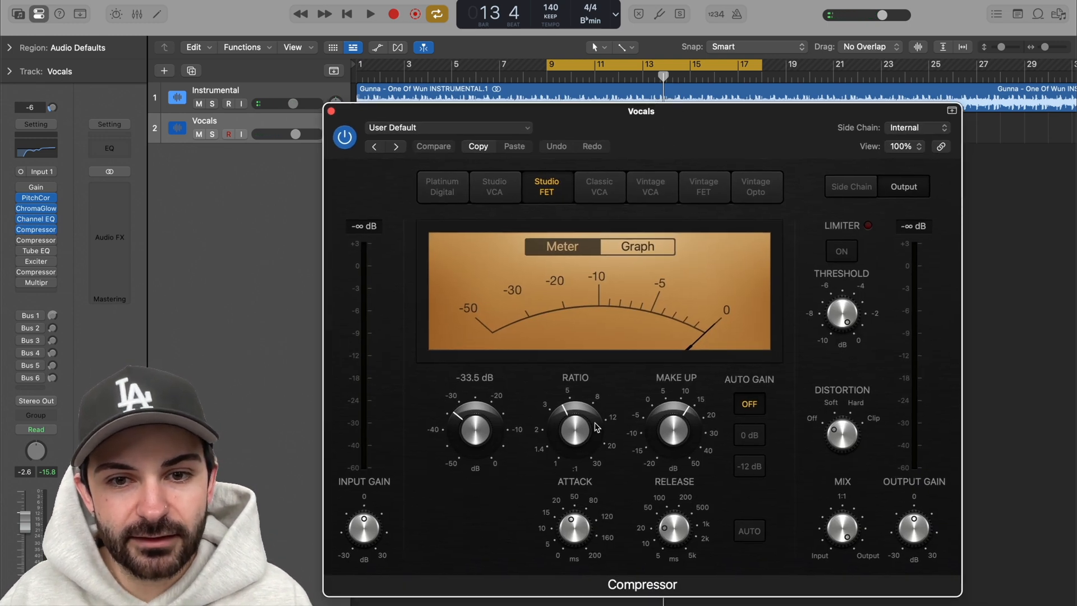
left_click(671, 429)
left_click(572, 532)
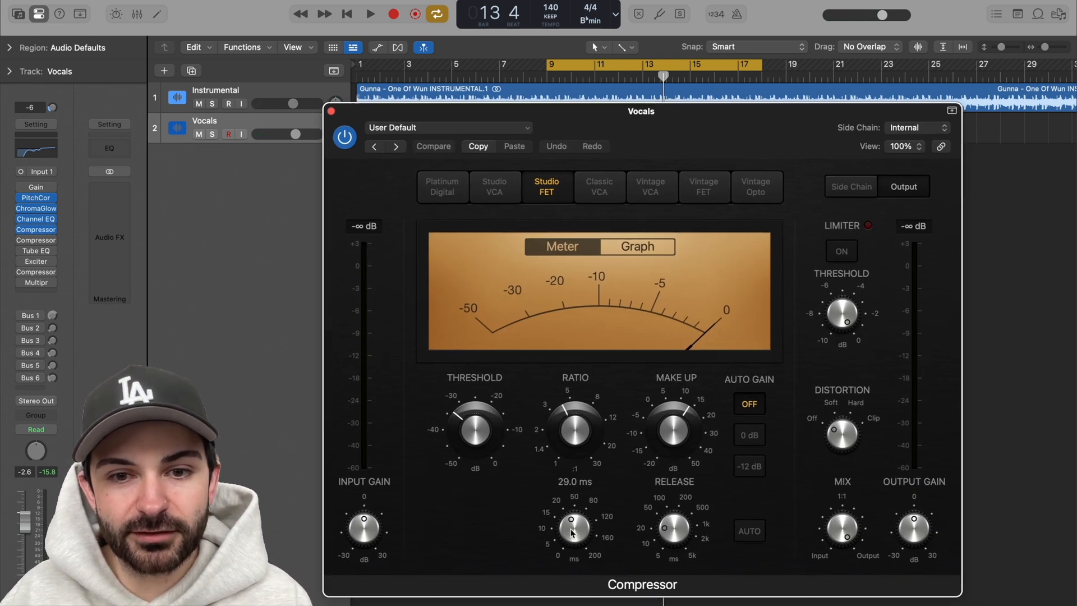
left_click(674, 539)
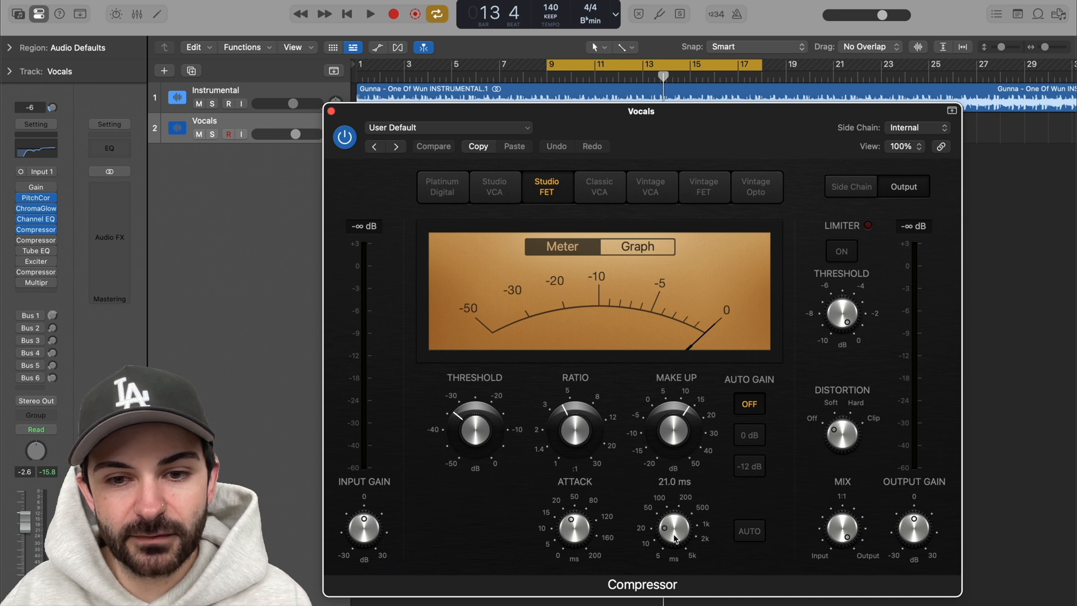
left_click(851, 532)
left_click_drag(714, 159, 733, 124)
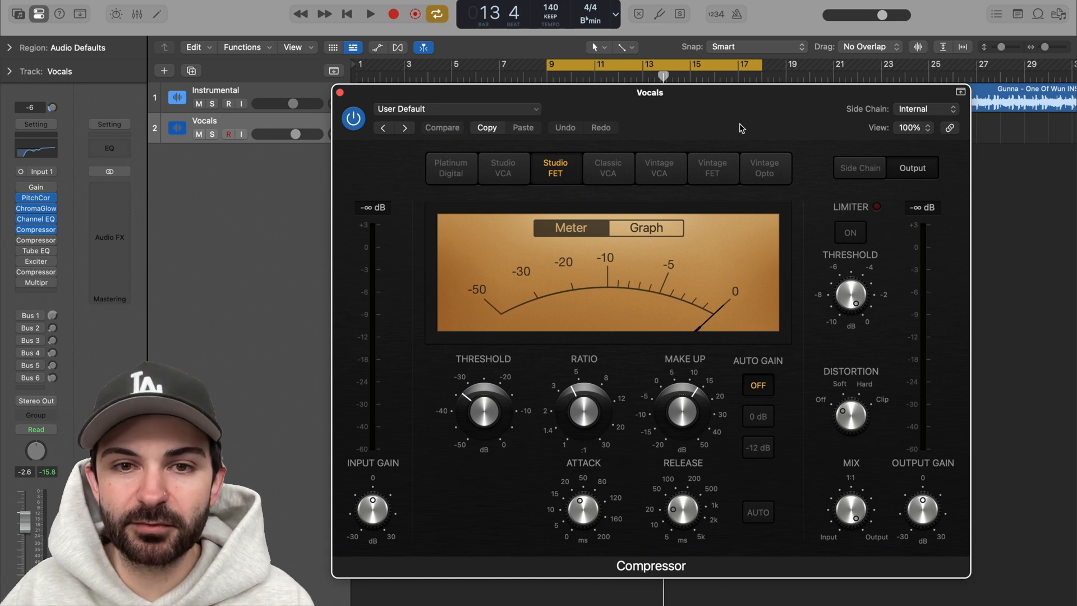
Step: Play the section to hear the Studio FET compressor on the vocals, stop playback and close its window
key("space")
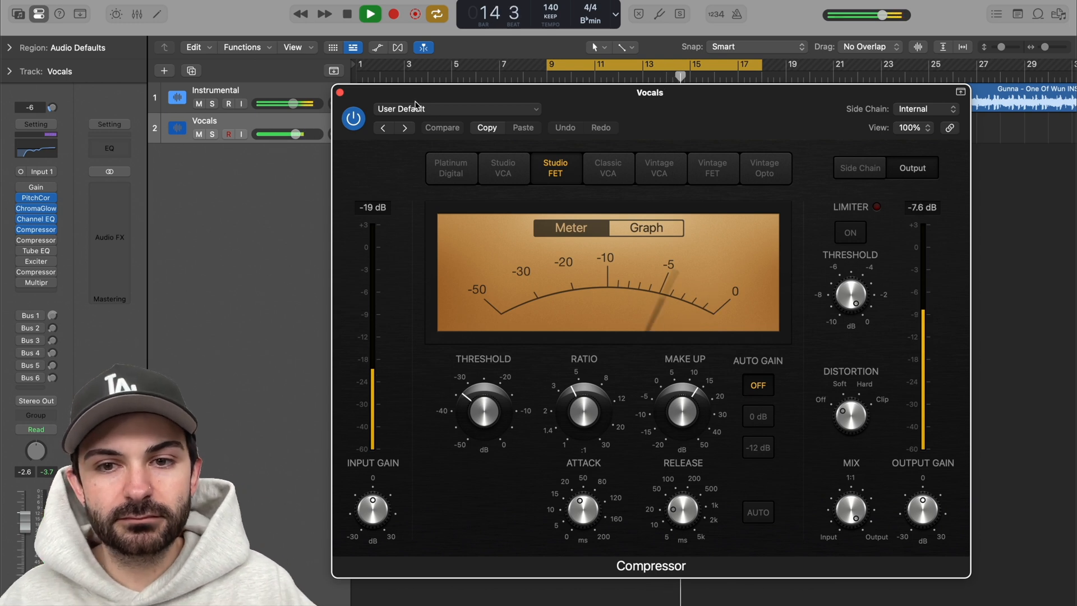
key("space")
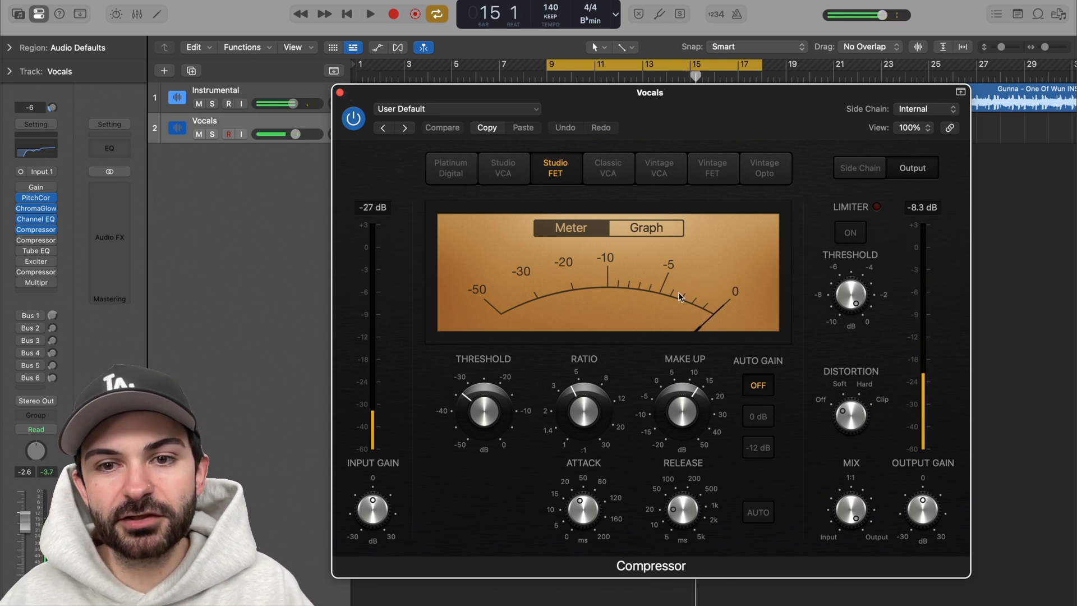
left_click(340, 93)
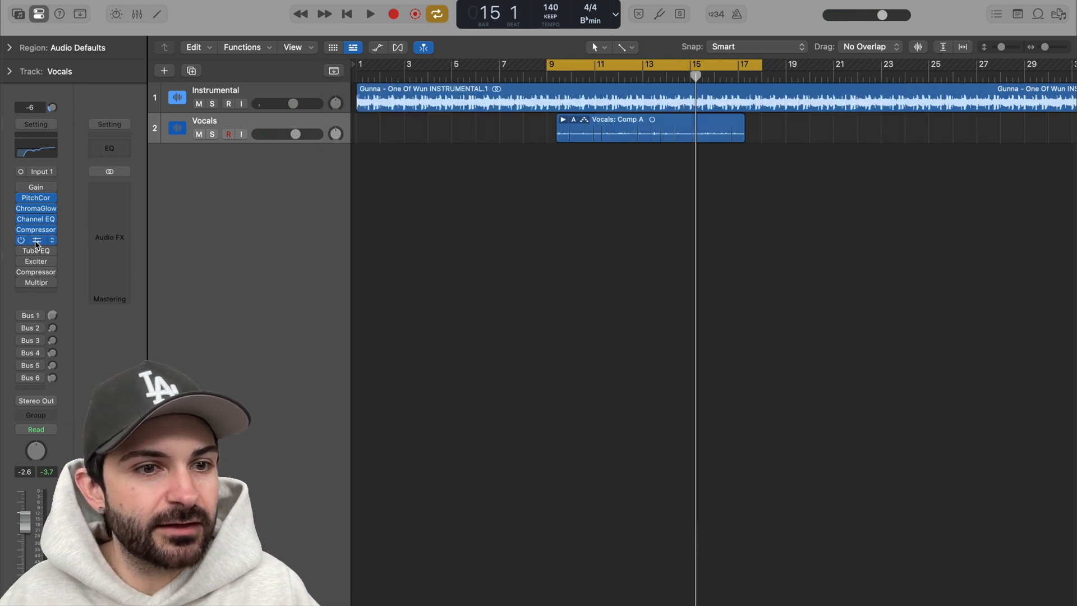
Step: Re-enable the second Compressor (Vintage Opto) on the Vocals track, check its knee, release and mix settings and audition it during playback
left_click(36, 242)
left_click_drag(679, 144, 645, 100)
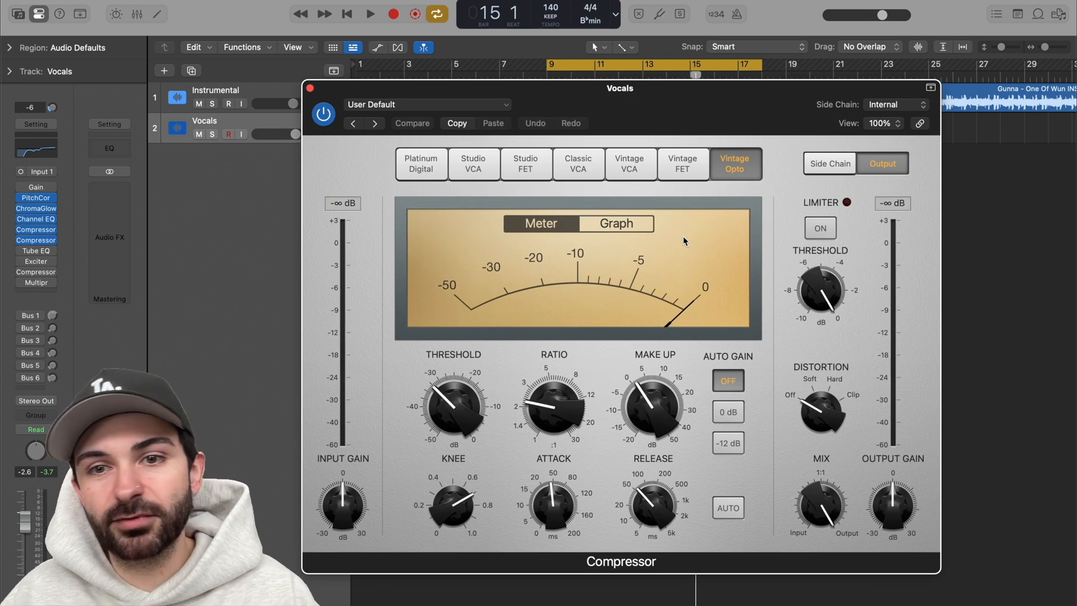
mouse_move(460, 501)
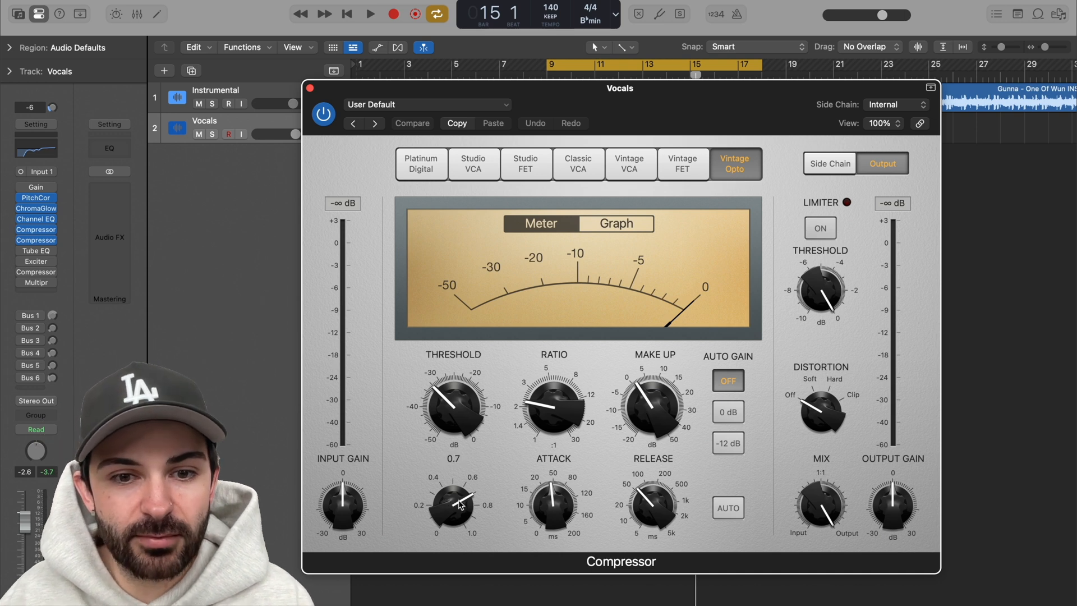
mouse_move(649, 501)
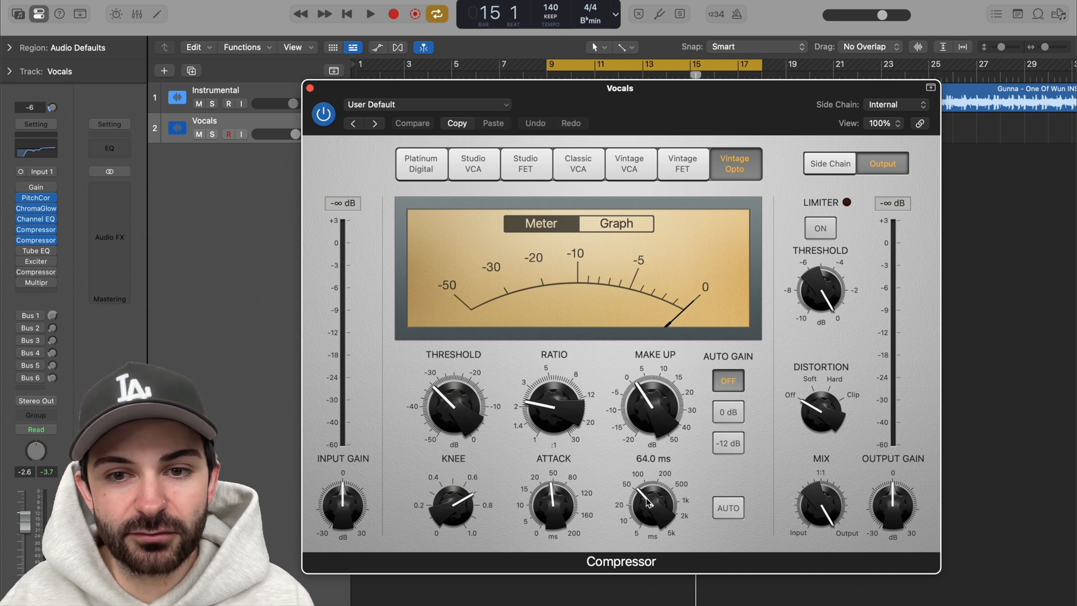
mouse_move(815, 500)
key("space")
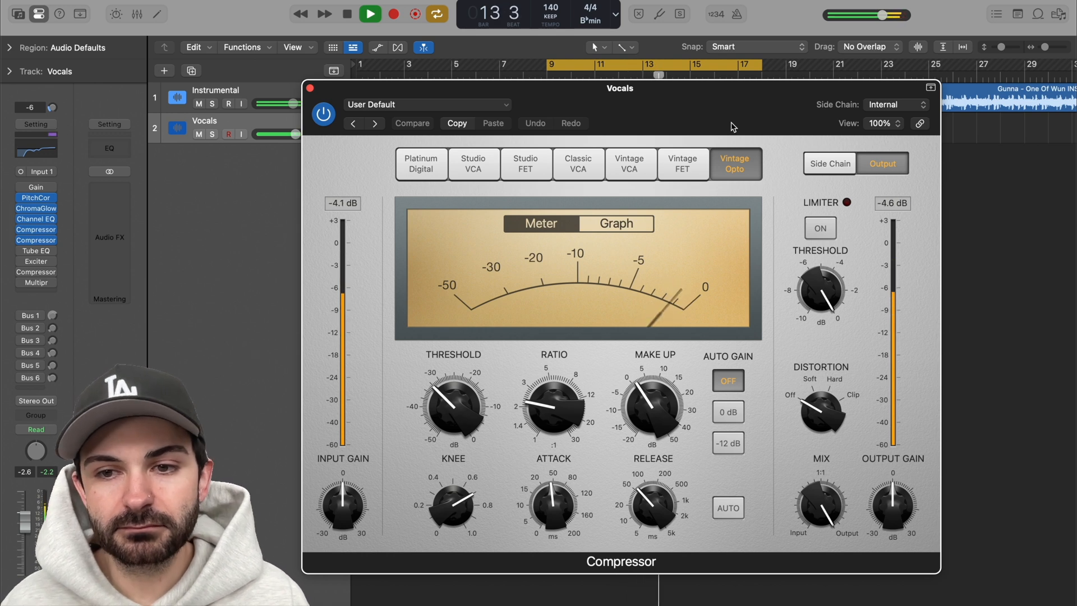
key("space")
left_click(311, 89)
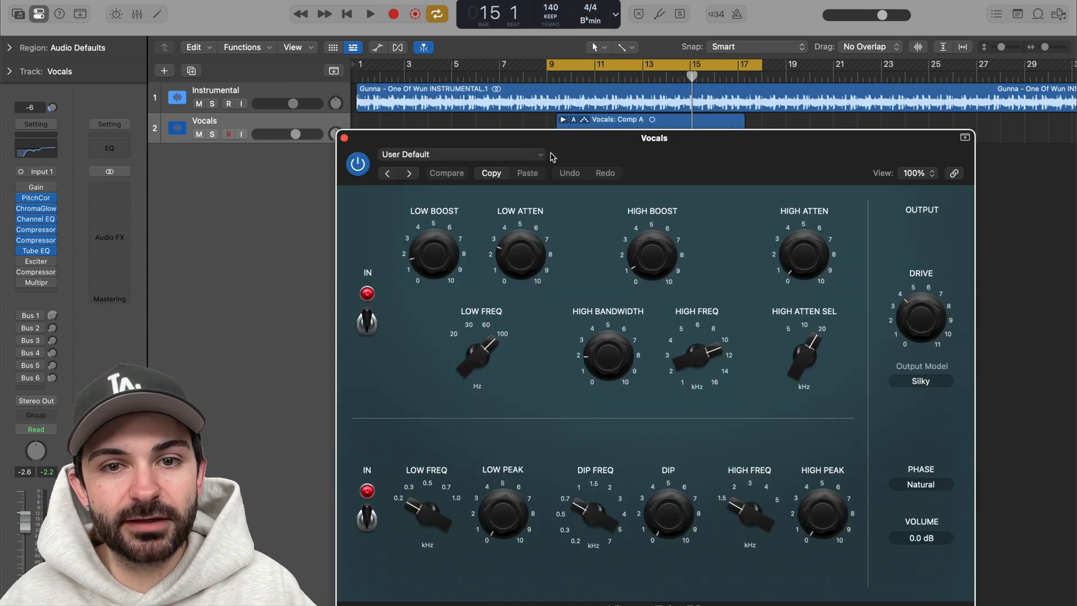
Step: Re-enable the Tube EQ on the Vocals track and check its low and high boost, attenuation, frequency, bandwidth and drive settings
left_click_drag(550, 152, 540, 114)
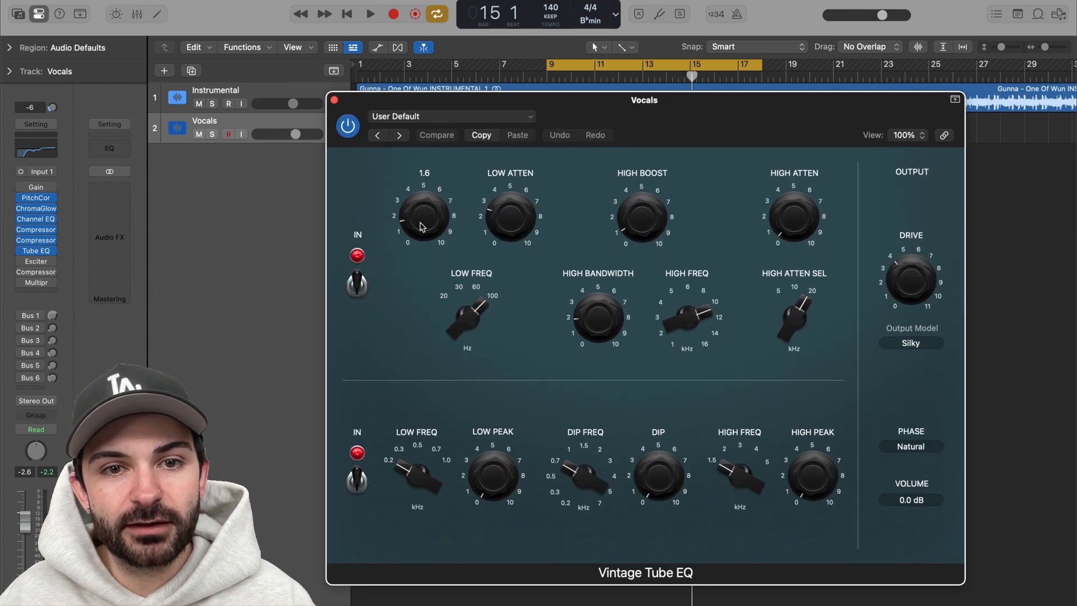
mouse_move(507, 230)
mouse_move(475, 324)
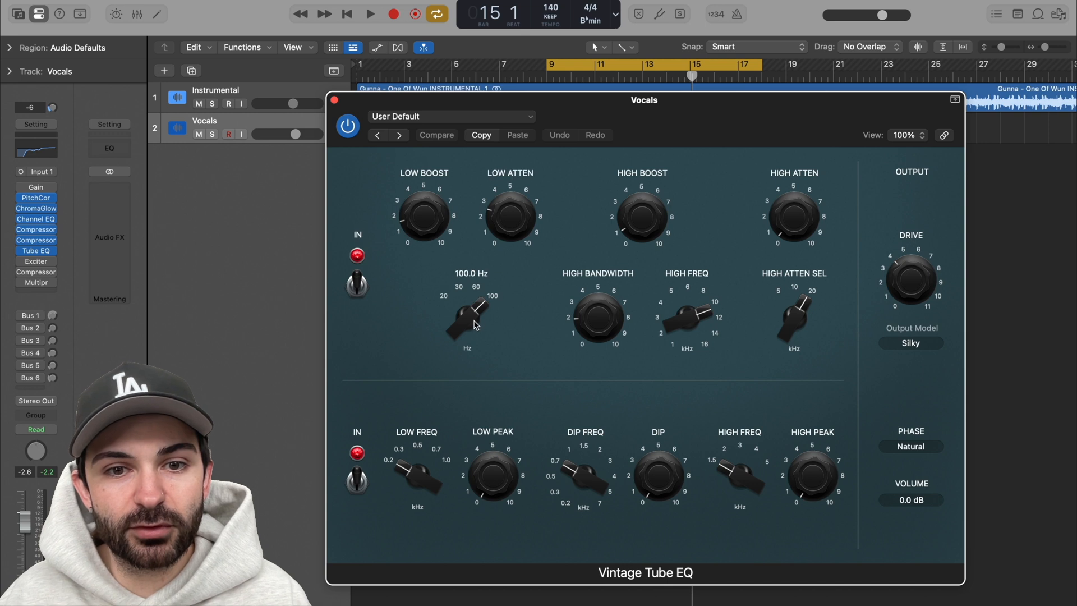
mouse_move(614, 315)
mouse_move(654, 212)
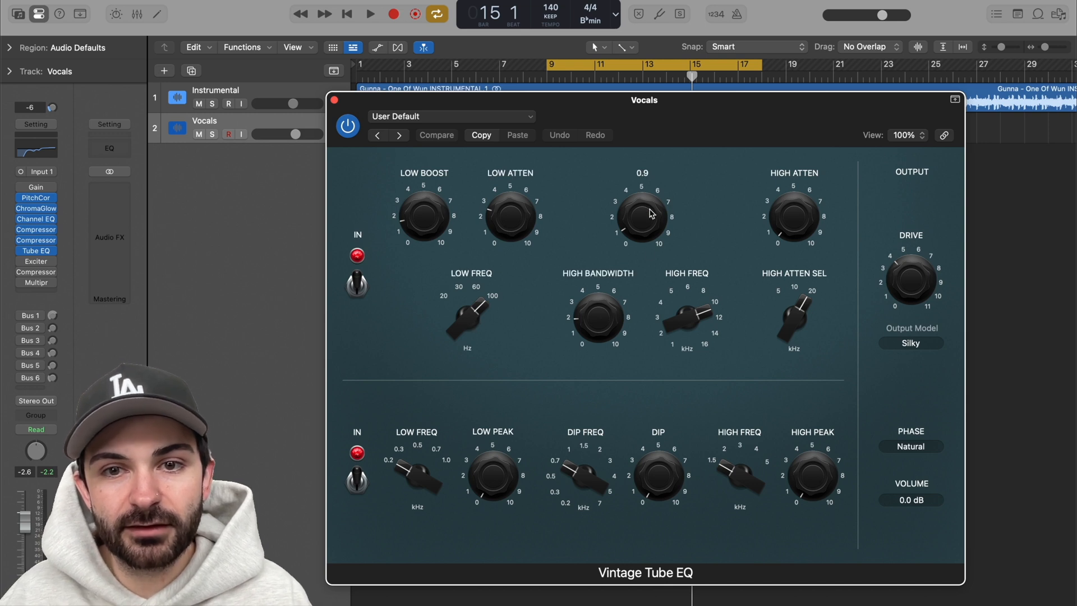
mouse_move(694, 309)
mouse_move(791, 231)
mouse_move(810, 319)
mouse_move(912, 295)
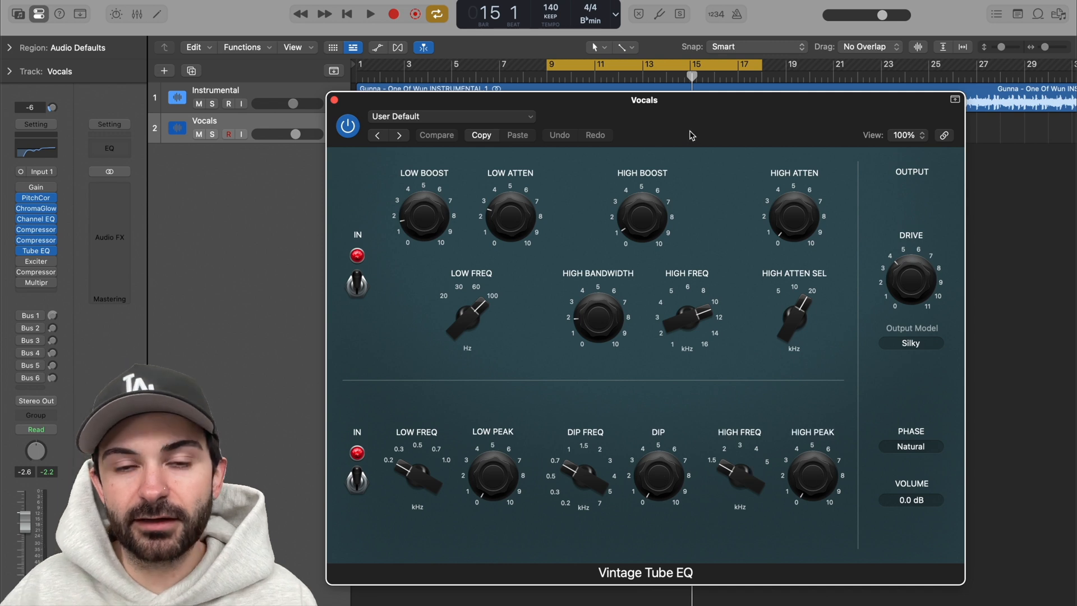
Step: Play the section to hear the Vintage Tube EQ on the vocals, stop playback and close its window
key("space")
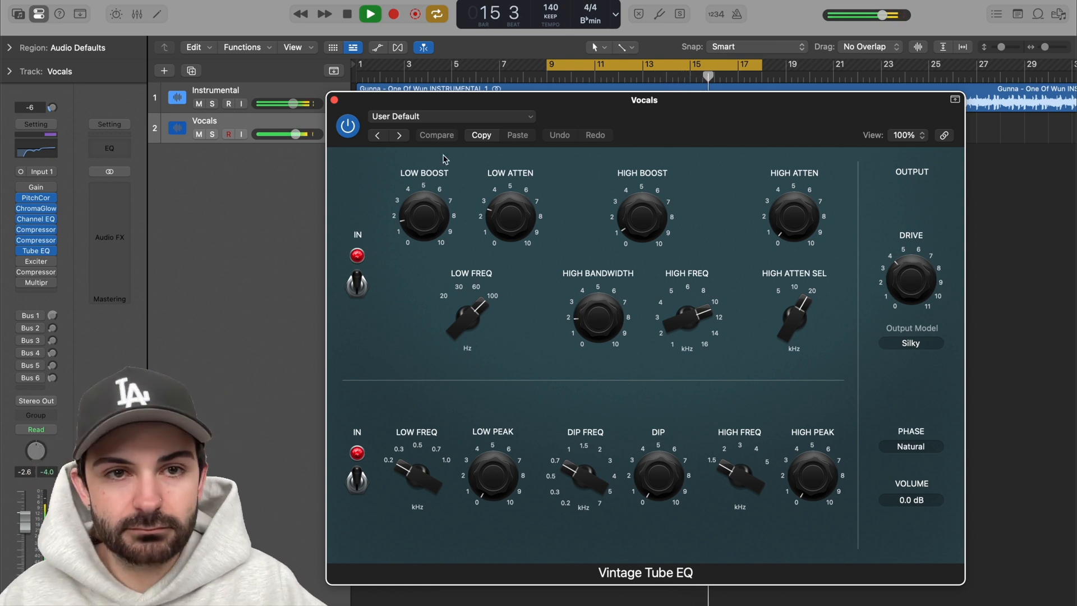
key("space")
left_click(334, 100)
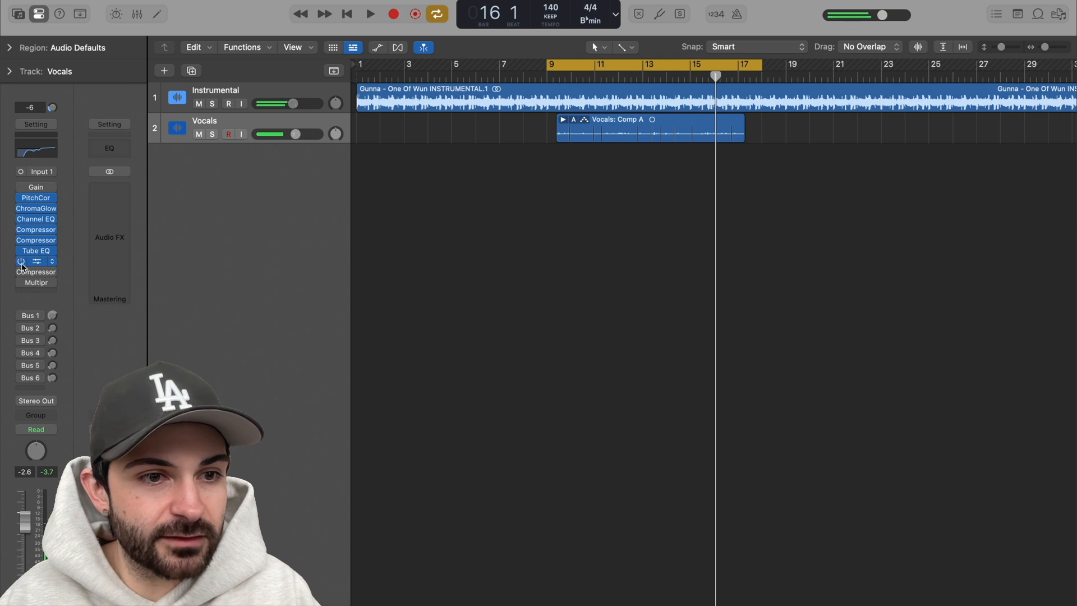
Step: Re-enable the Exciter on the Vocals track, view its settings, audition it during playback and close its window
left_click(37, 262)
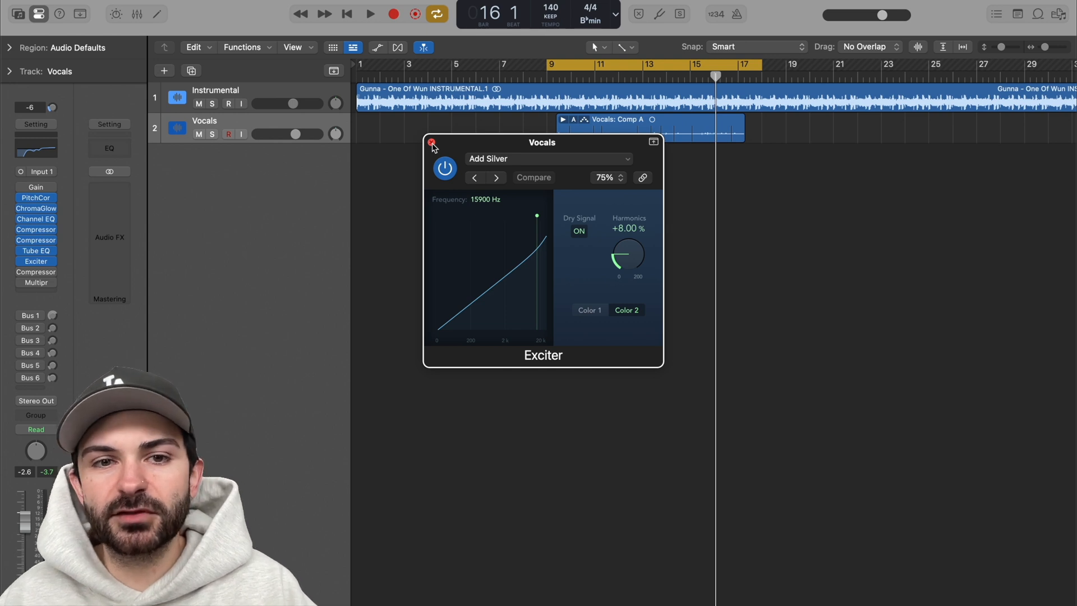
left_click_drag(485, 146, 486, 183)
key("space")
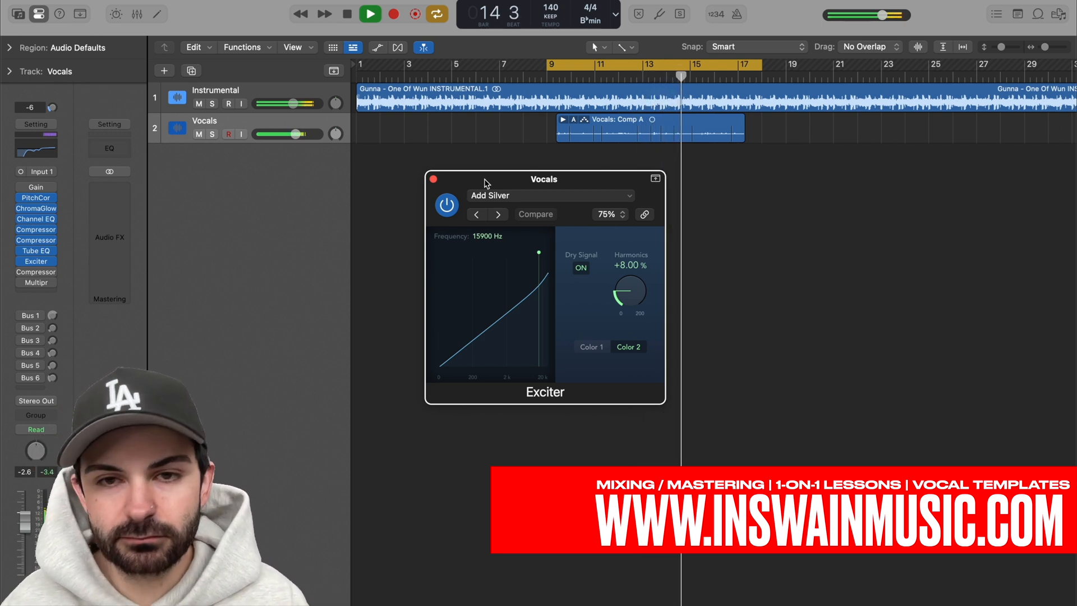
key("space")
left_click(433, 179)
Step: Re-enable the third Compressor (Studio VCA) on the Vocals track, check its settings, audition it during playback and close its window
mouse_move(44, 284)
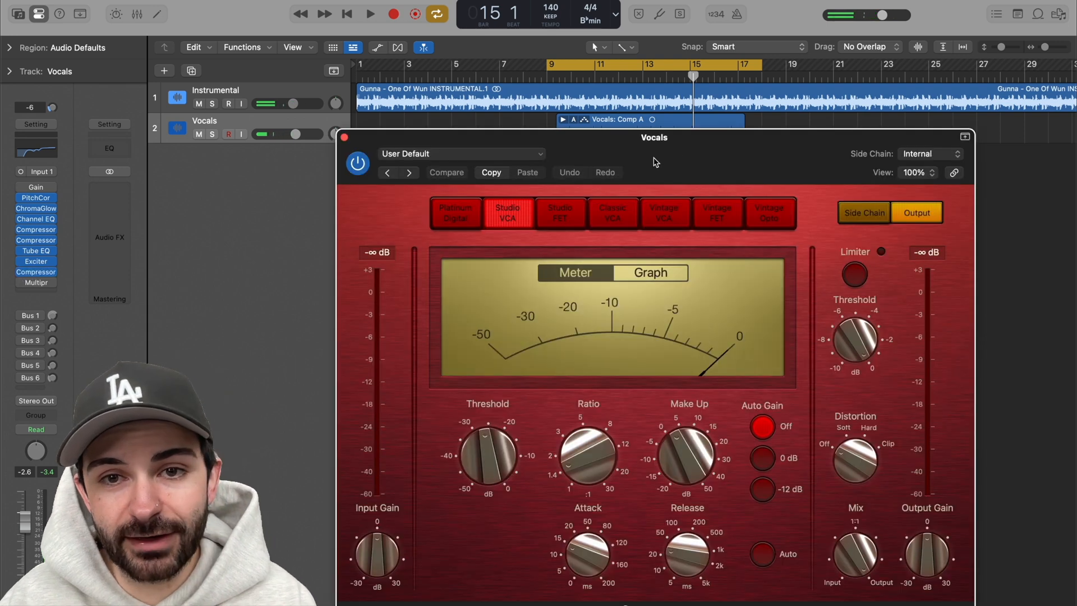
left_click_drag(678, 149, 679, 109)
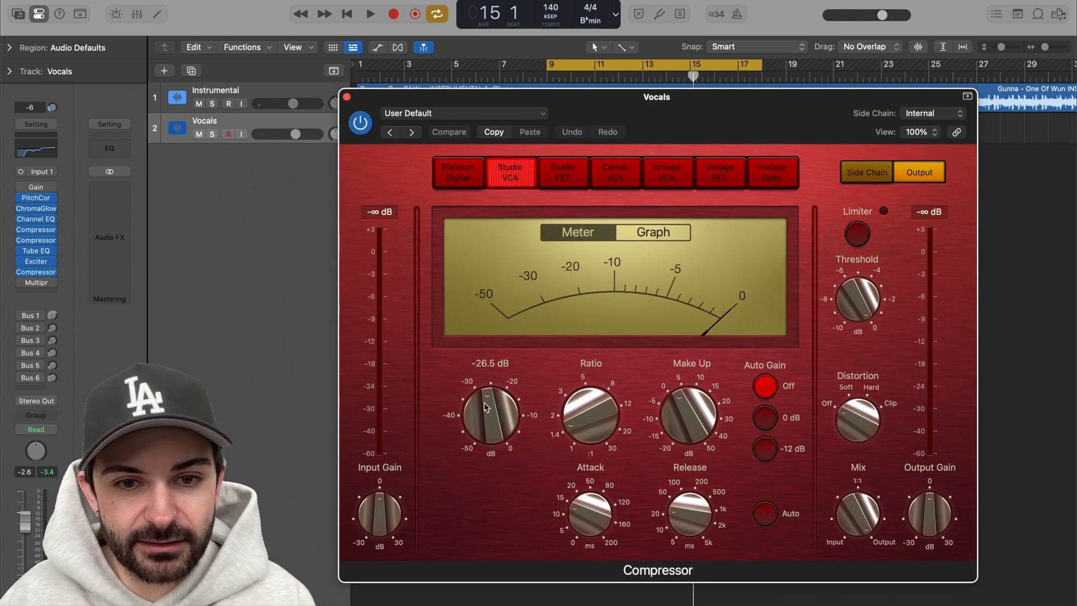
mouse_move(609, 426)
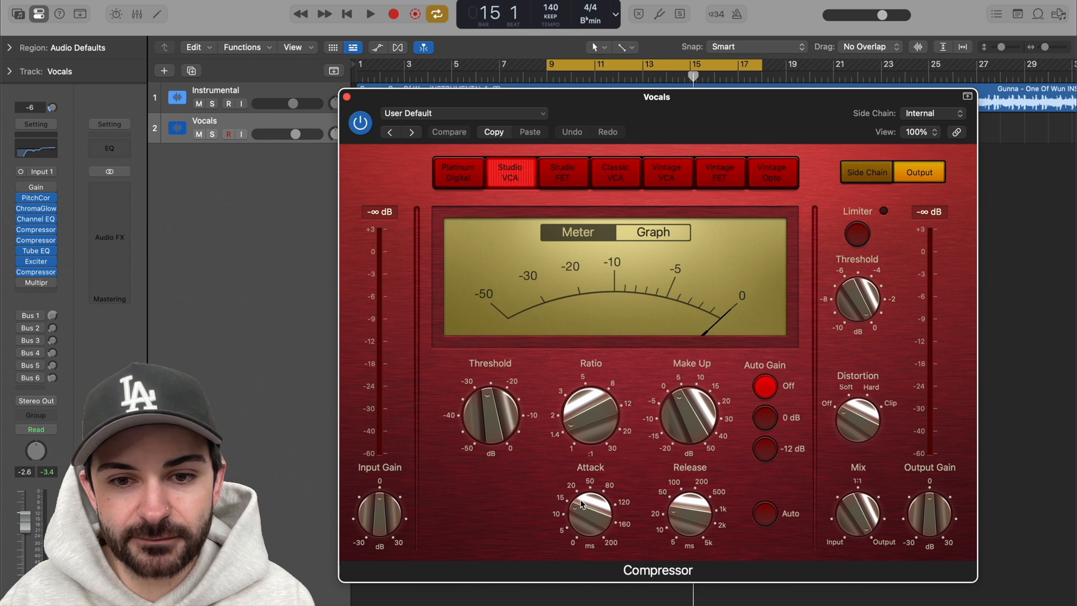
mouse_move(935, 524)
key("space")
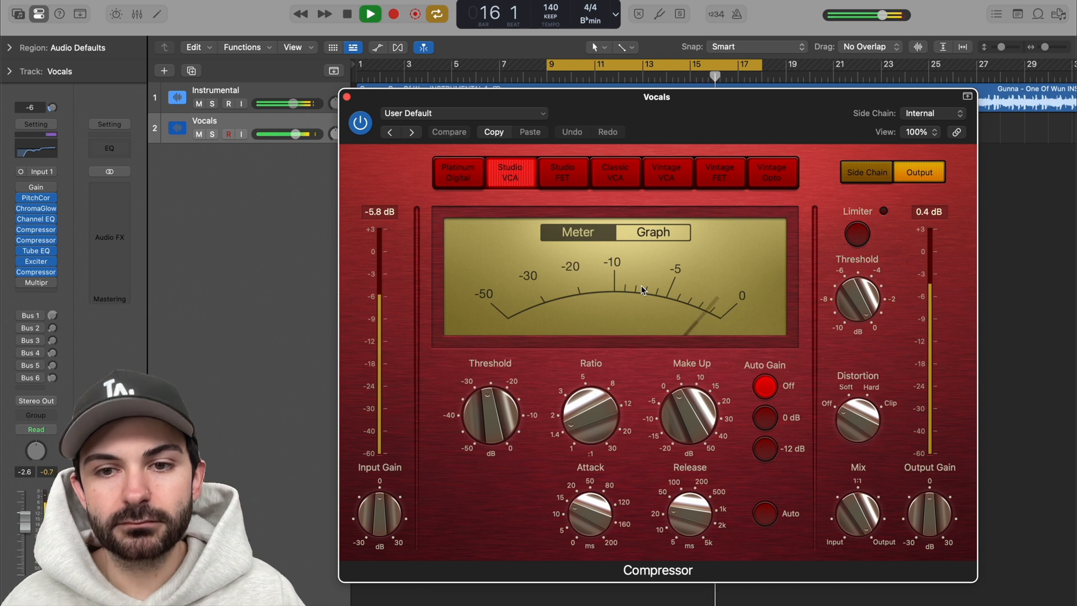
key("space")
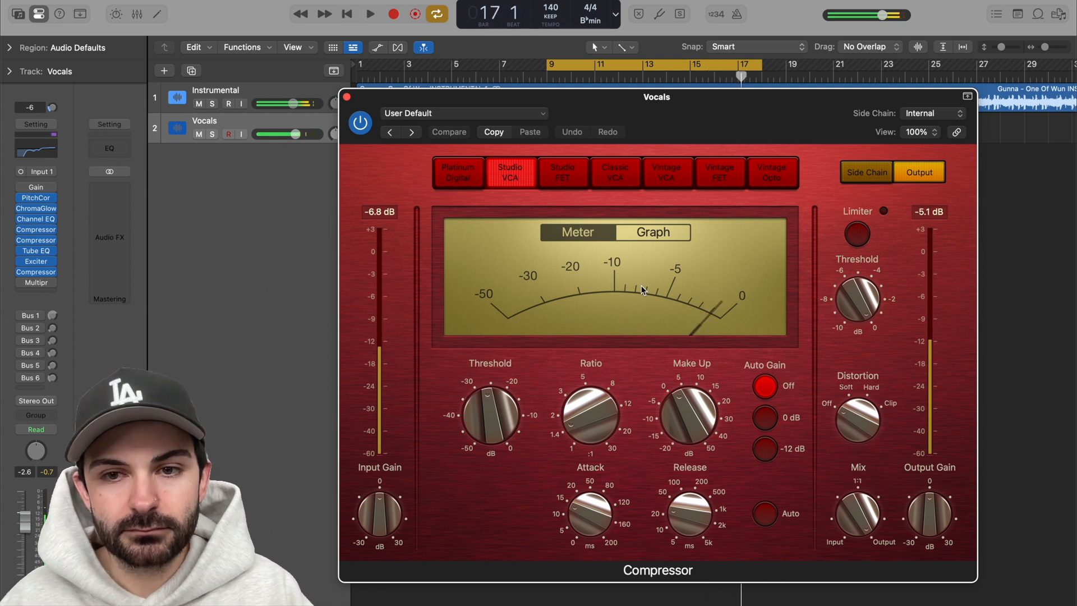
key("super+w")
Step: Re-enable the Multipressor on the Vocals track, view its four bands, audition it during playback and close its window
left_click(36, 283)
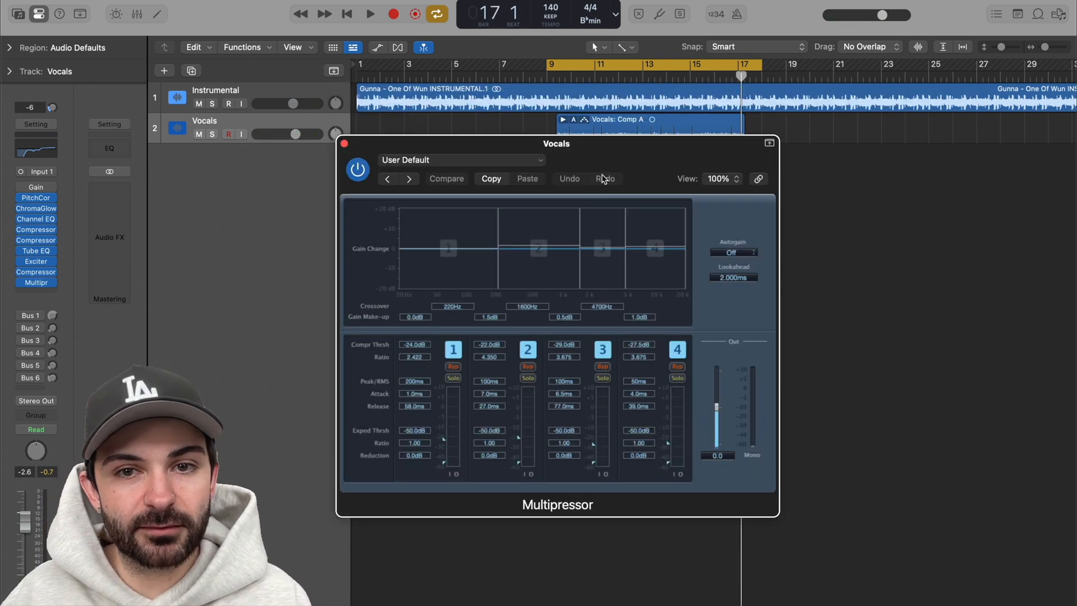
left_click_drag(605, 152, 630, 149)
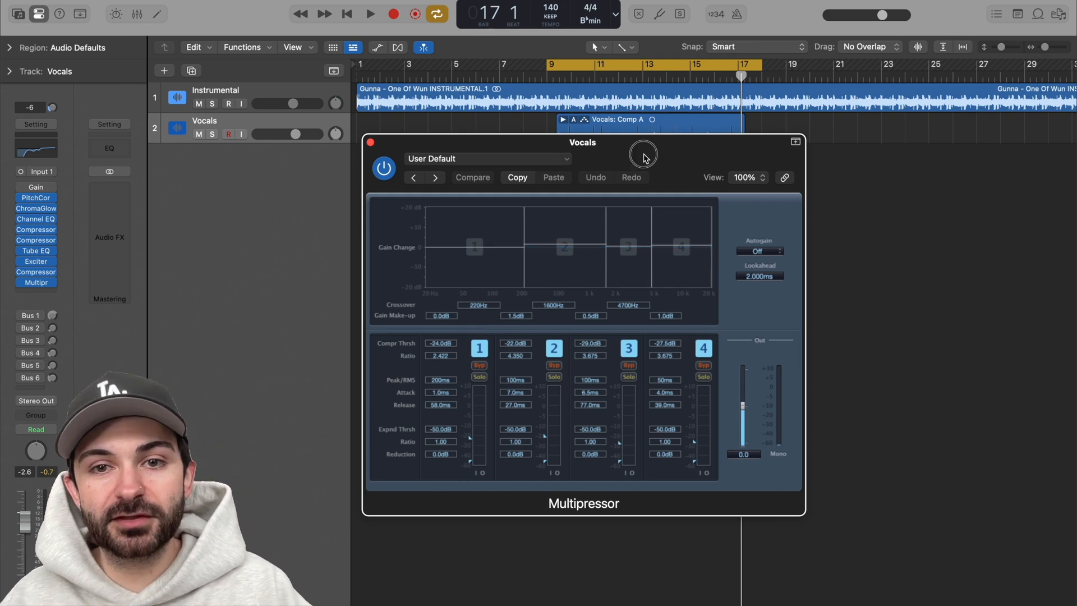
left_click_drag(643, 157, 673, 172)
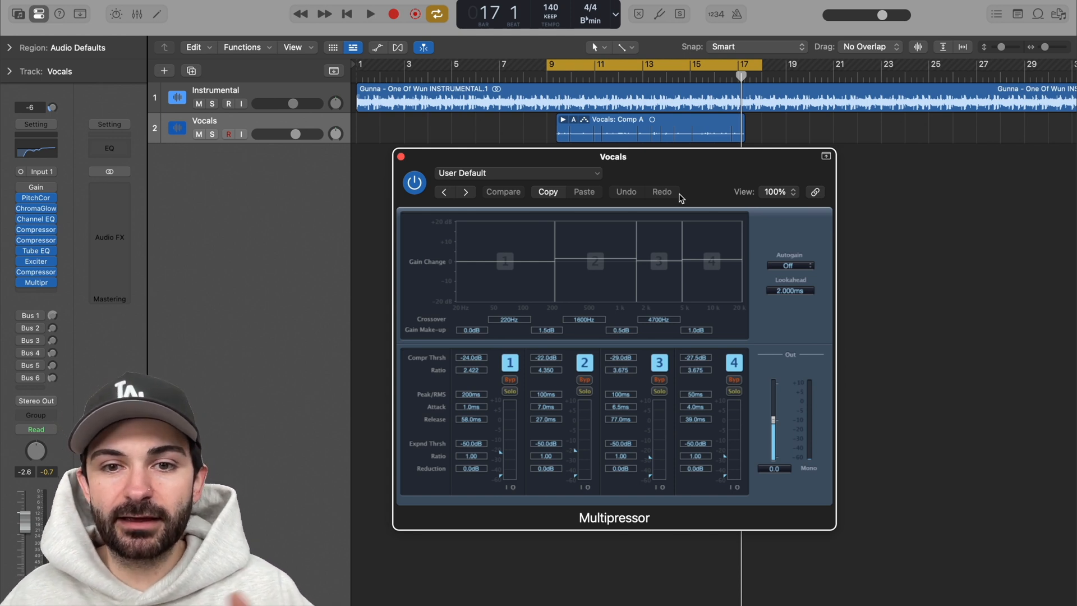
key("space")
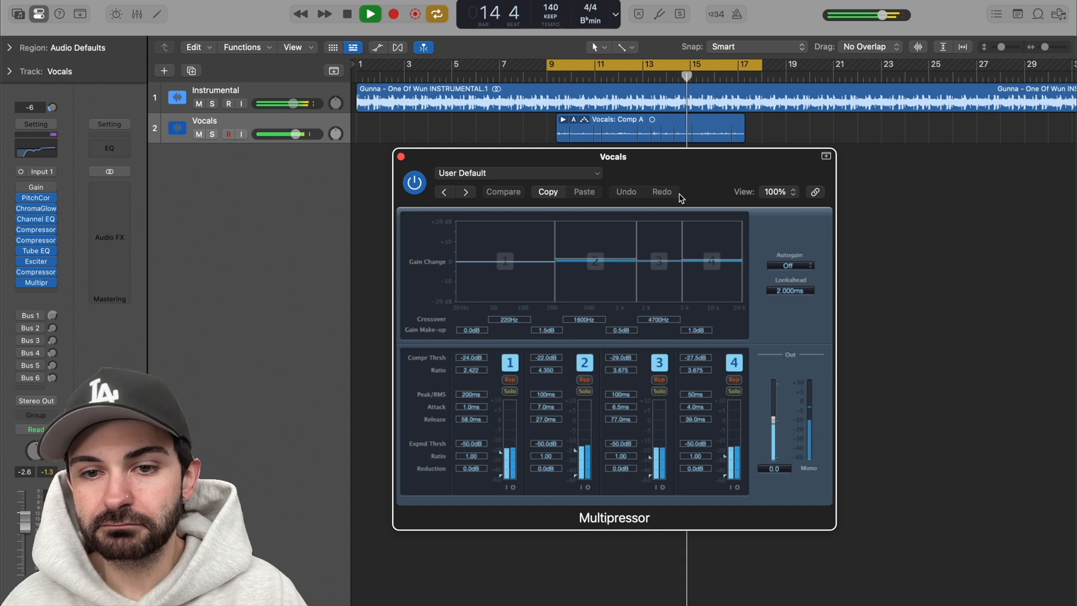
key("space")
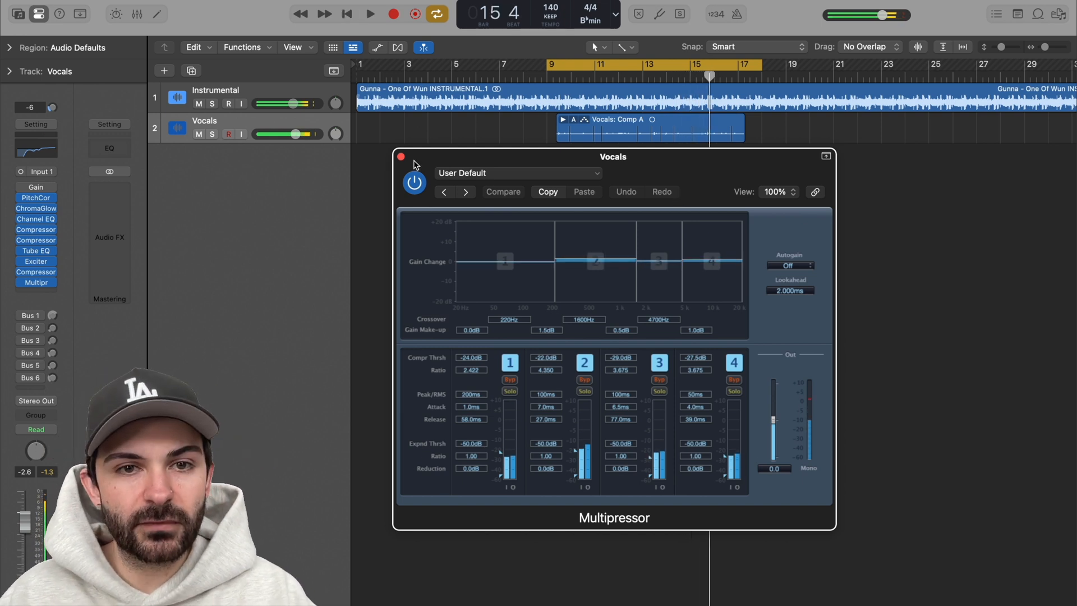
left_click(400, 157)
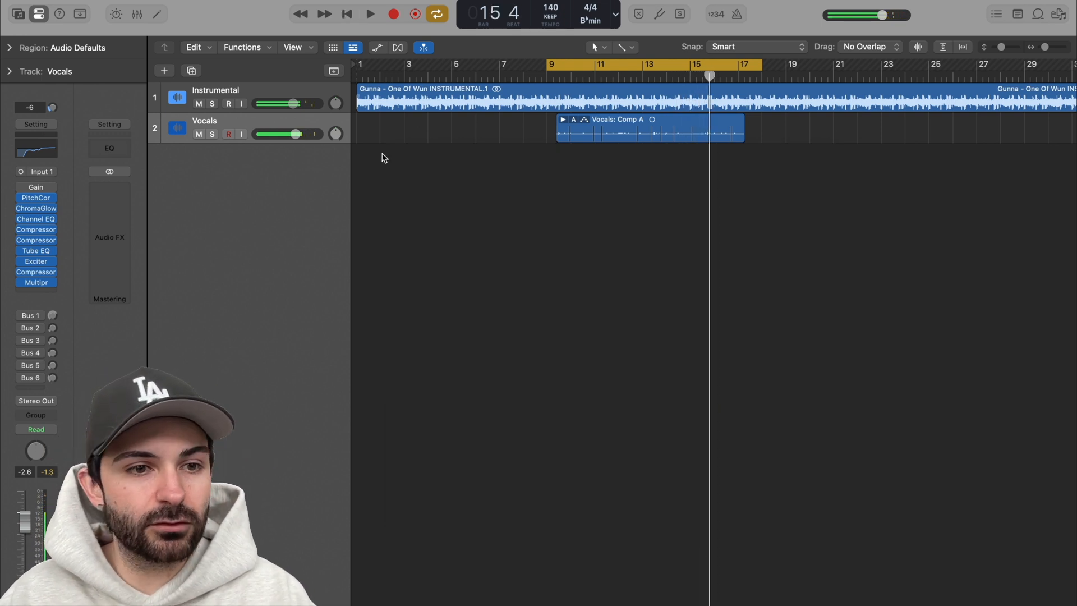
Step: Re-enable the Bus 1 send on the Vocals track and check the Aux 1 Compressor's knee, make-up, mix and output gain
left_click(52, 315)
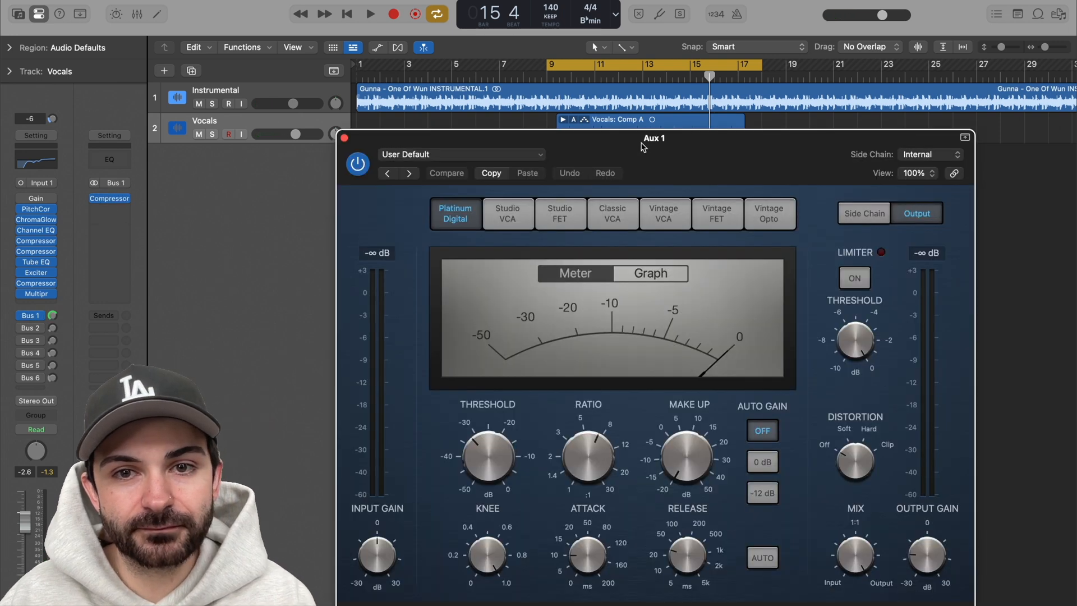
left_click_drag(638, 142, 626, 58)
mouse_move(482, 479)
mouse_move(664, 371)
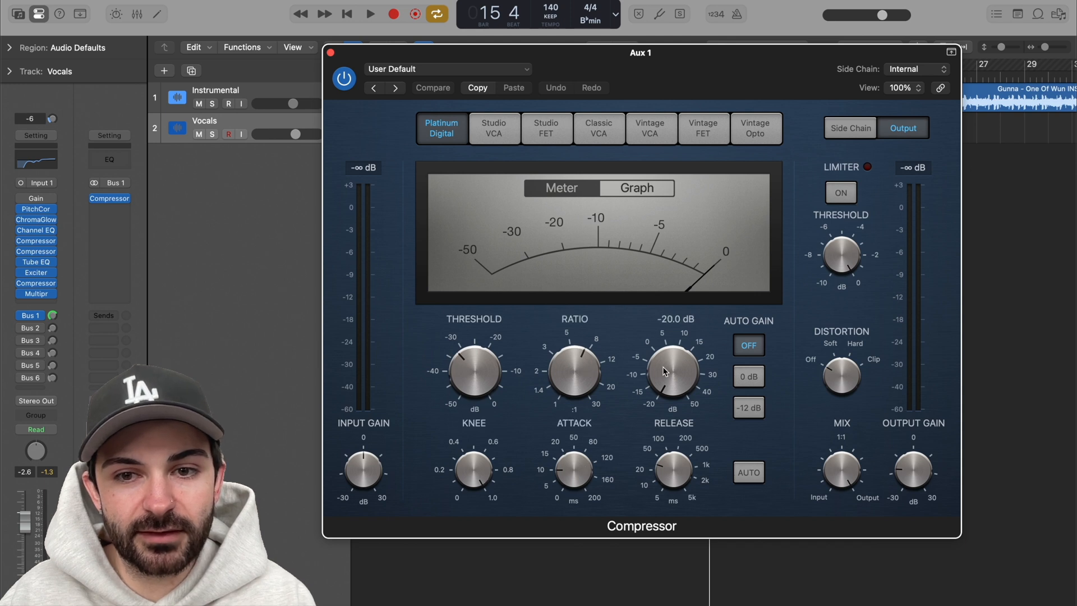
mouse_move(839, 485)
mouse_move(914, 462)
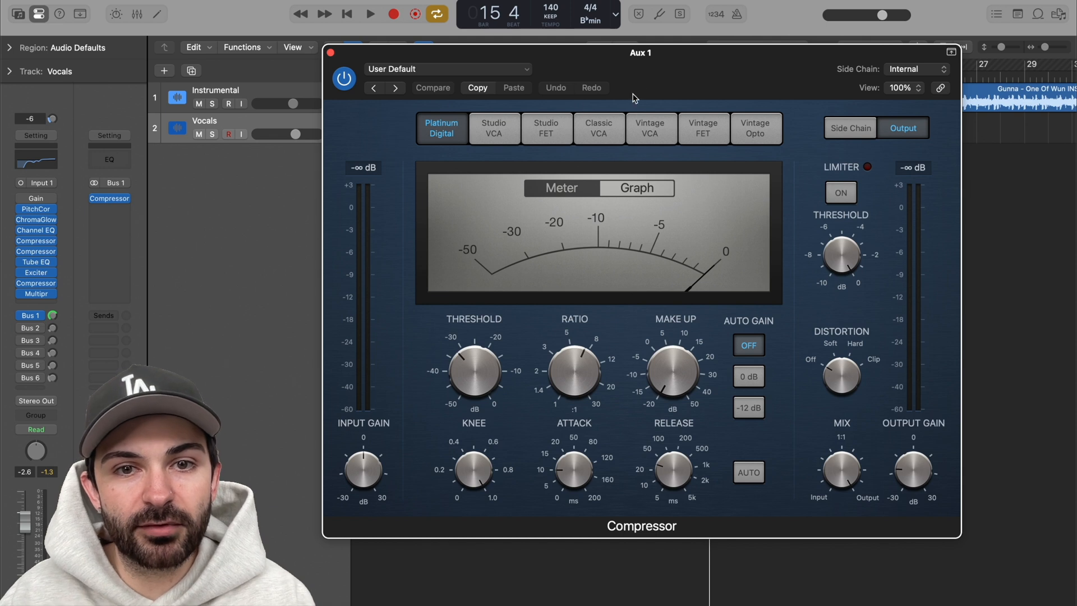
Step: Play the section to hear the Aux 1 Compressor blended with the vocals, stop playback and close its window
left_click_drag(668, 71, 672, 87)
key("space")
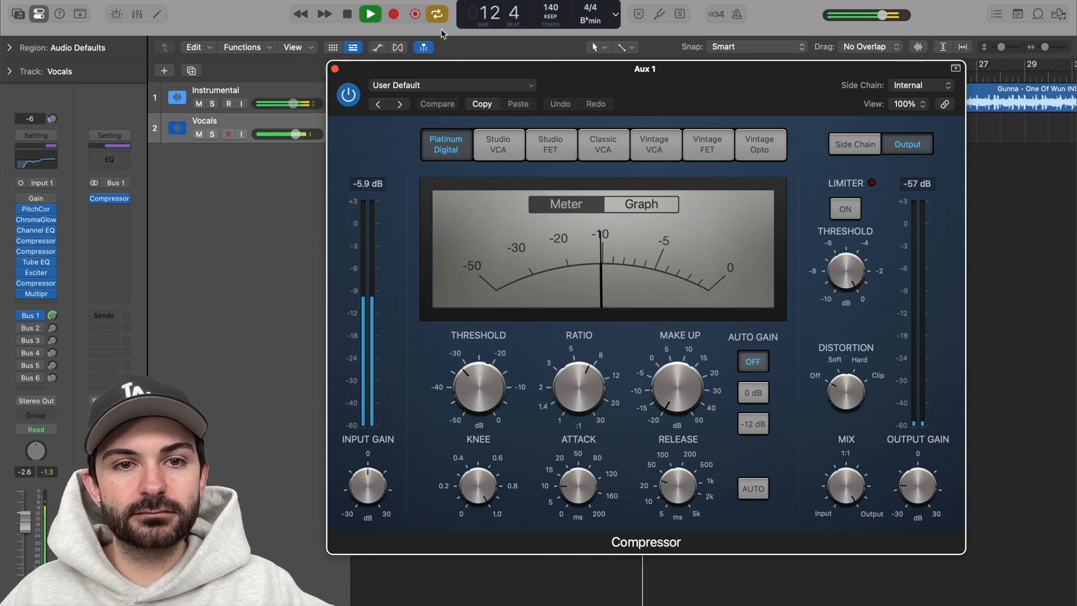
key("space")
left_click(335, 68)
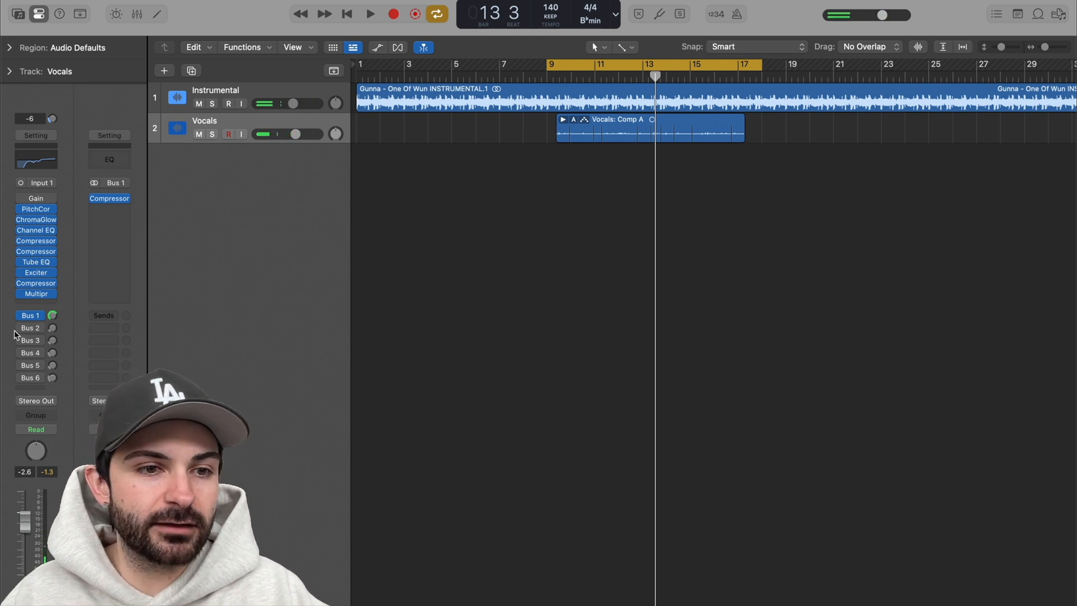
Step: Re-enable the Bus 2 send on the Vocals track, view its Flanger, audition it during playback and close its window
left_click(52, 330)
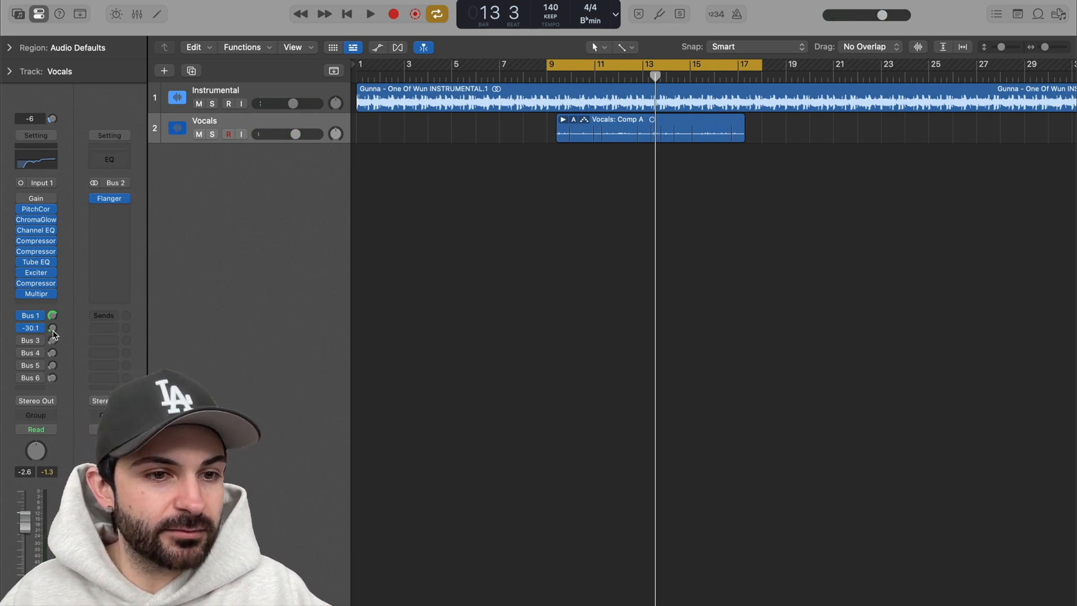
left_click(109, 198)
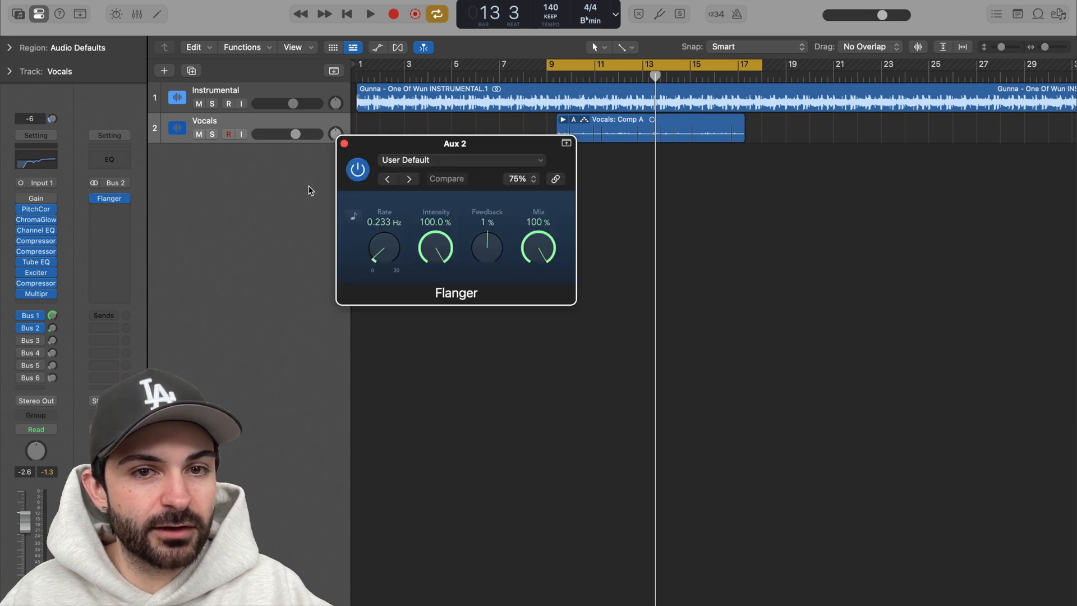
left_click_drag(522, 147, 590, 173)
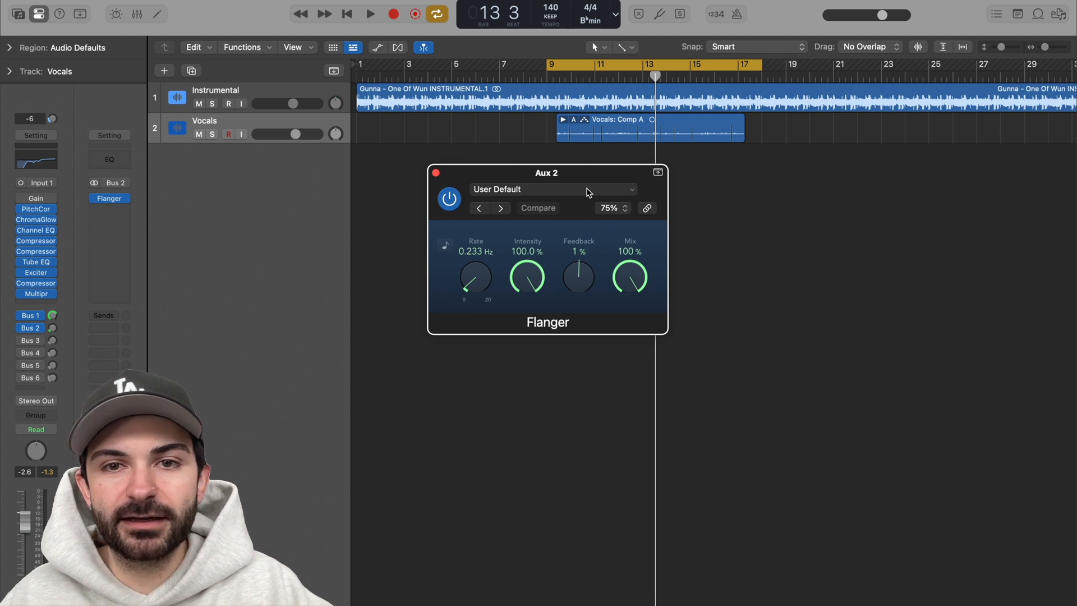
key("space")
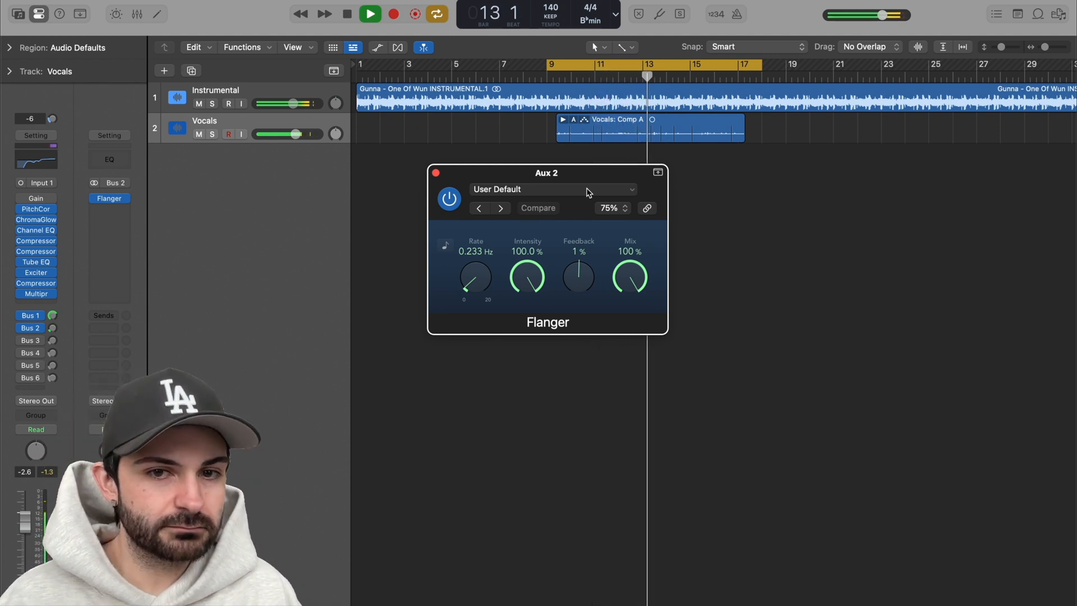
key("space")
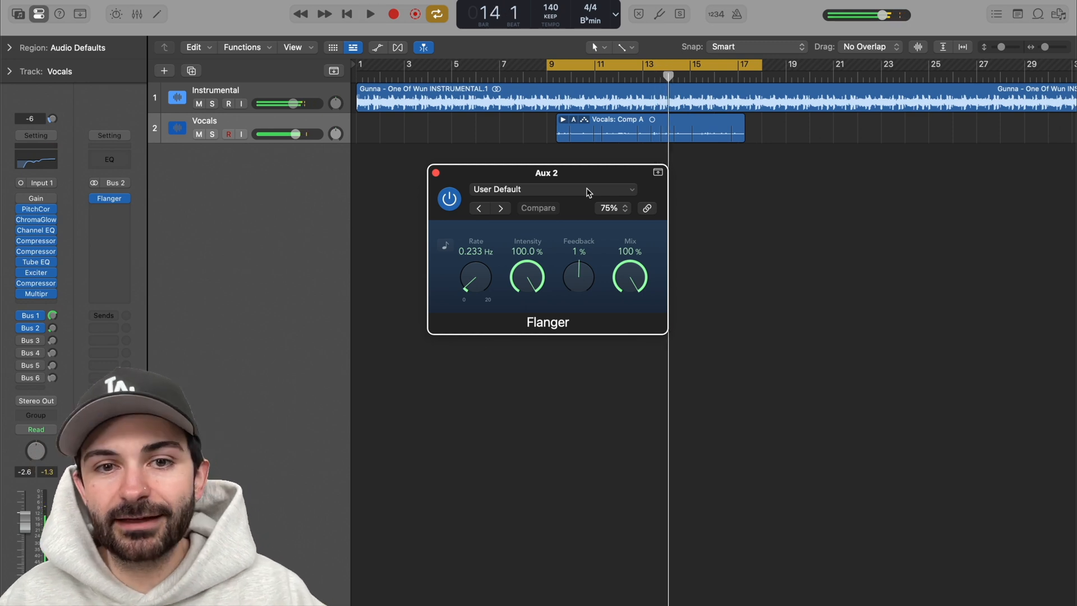
left_click(435, 173)
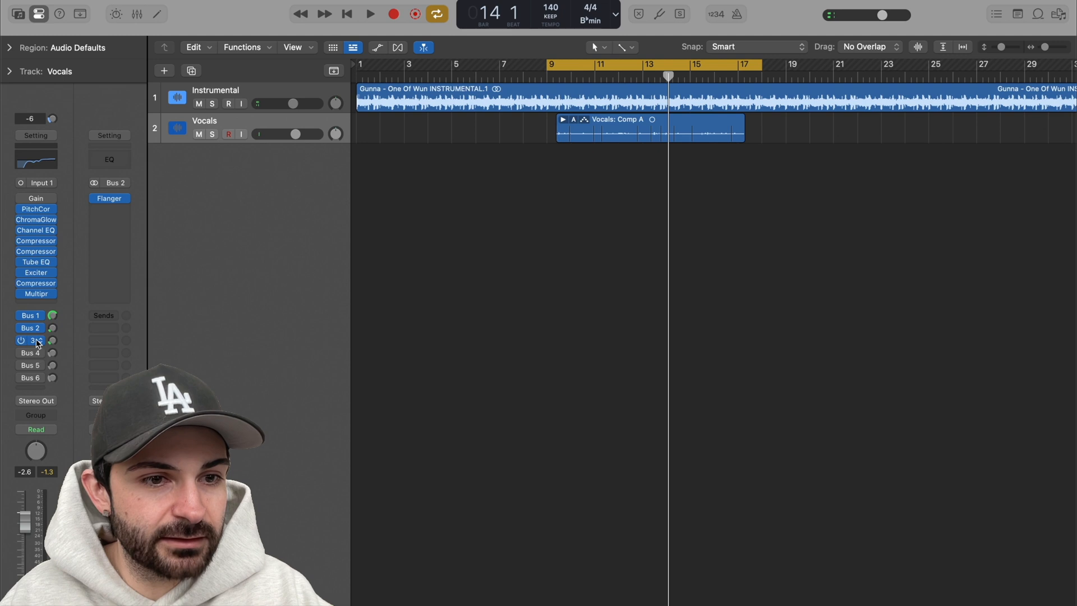
Step: Re-enable the Bus 3 send on the Vocals track, view its Ensemble doubler, audition it during playback and close its window
left_click(109, 198)
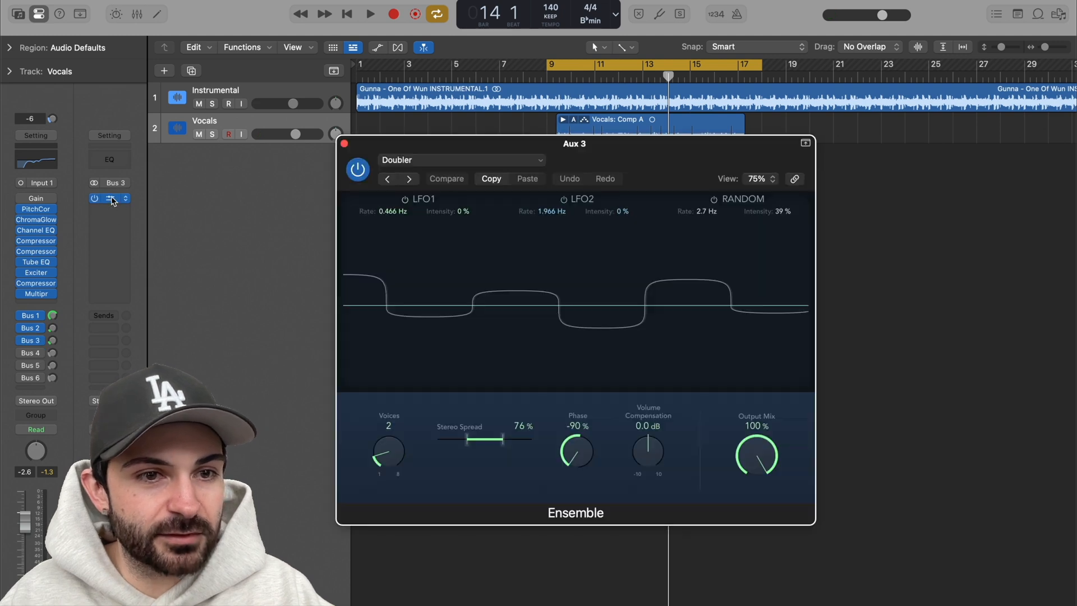
left_click_drag(614, 154, 645, 143)
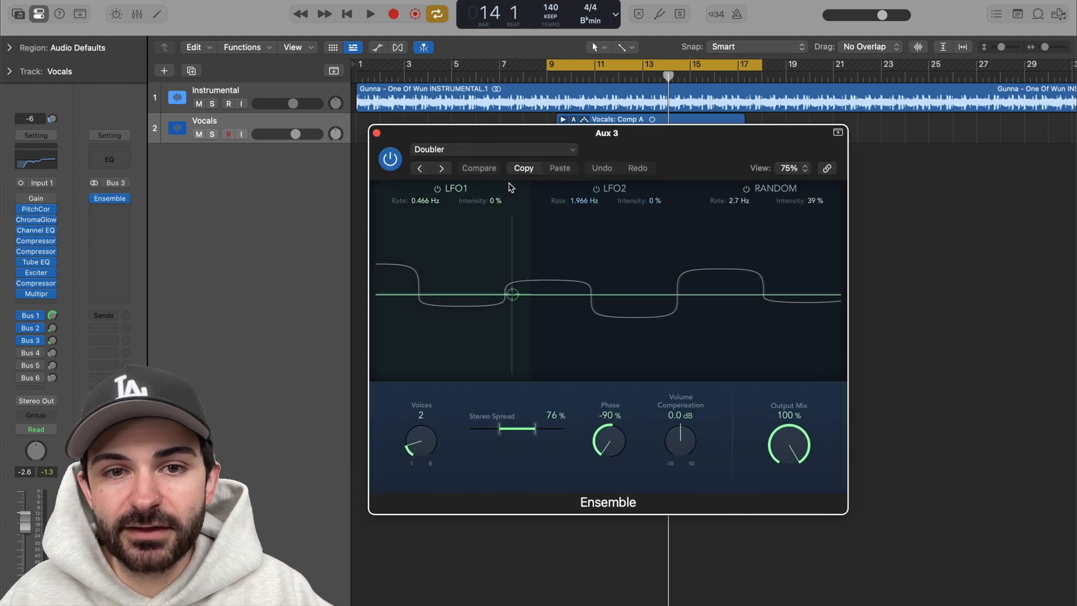
left_click_drag(697, 142, 726, 174)
key("space")
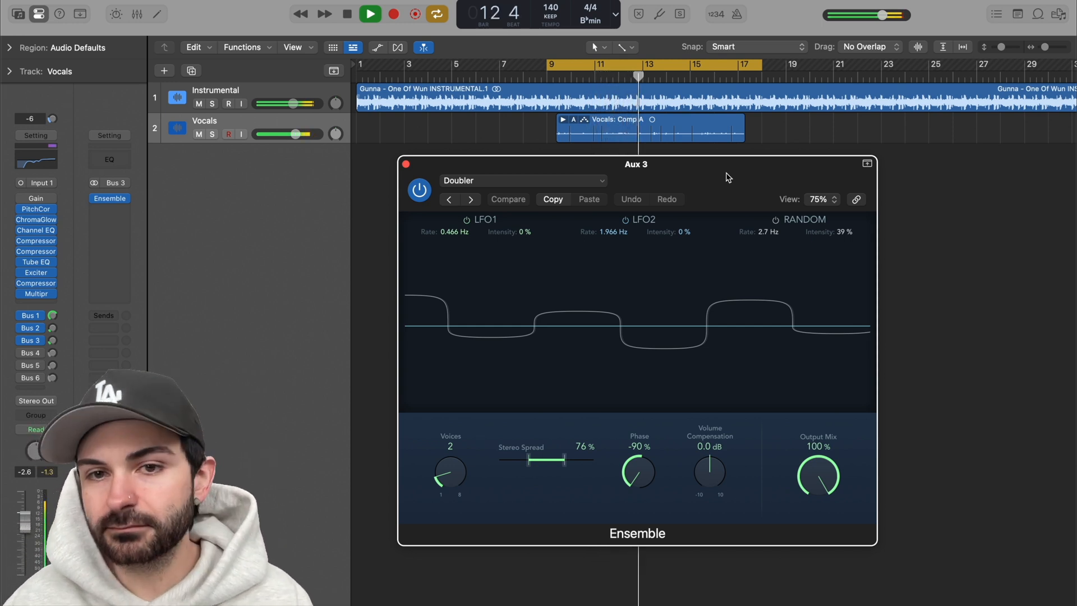
key("space")
left_click(405, 164)
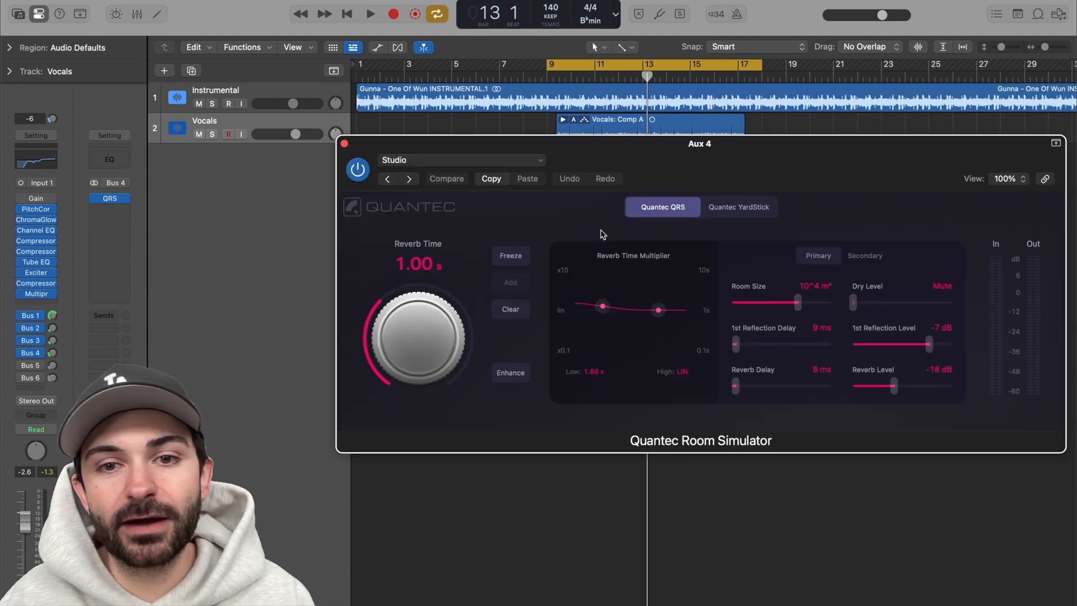
Step: Review the Quantec Room Simulator settings on Aux 4, audition the reverb during playback, stop and close its window
left_click_drag(745, 158, 747, 176)
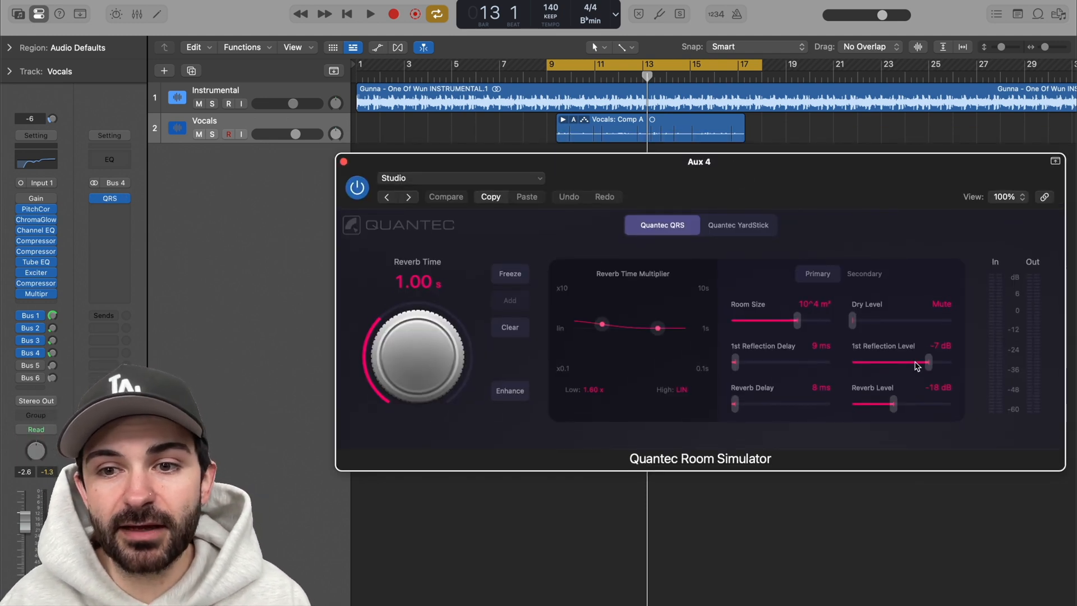
left_click_drag(787, 176, 776, 176)
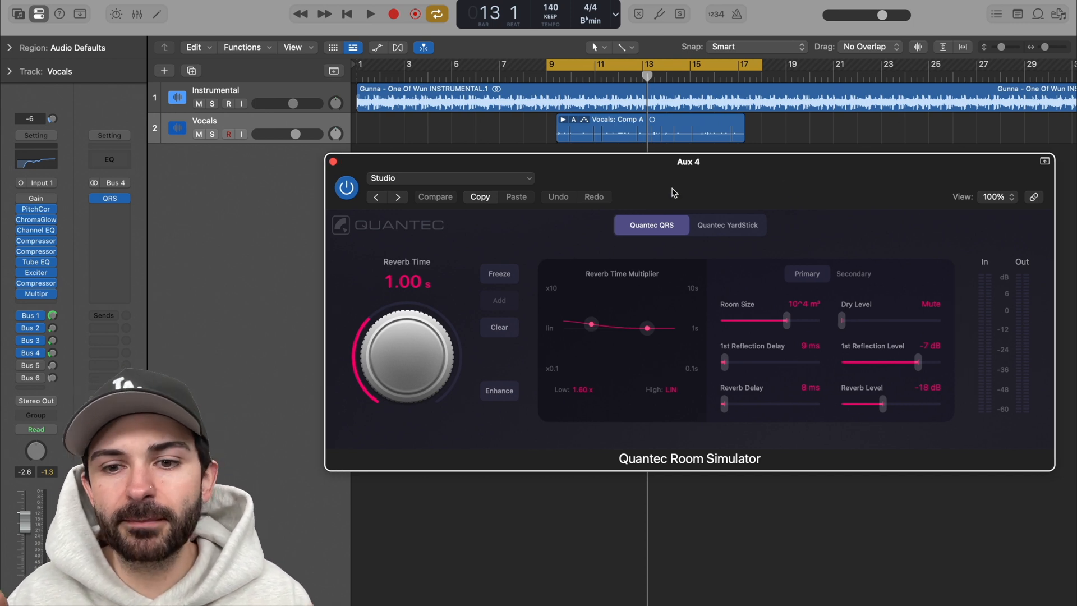
key("space")
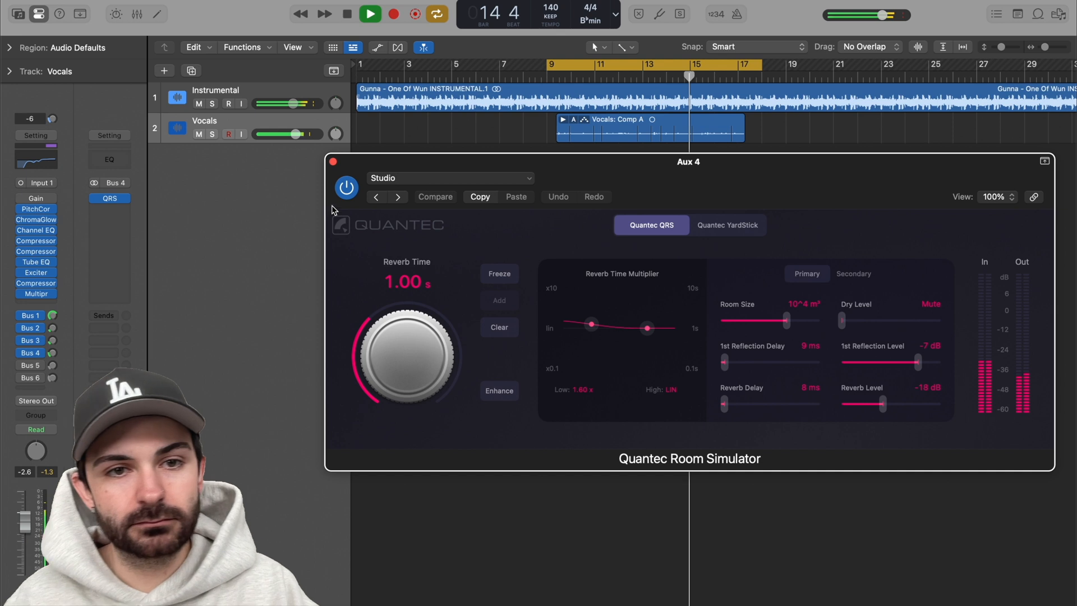
key("space")
left_click(332, 161)
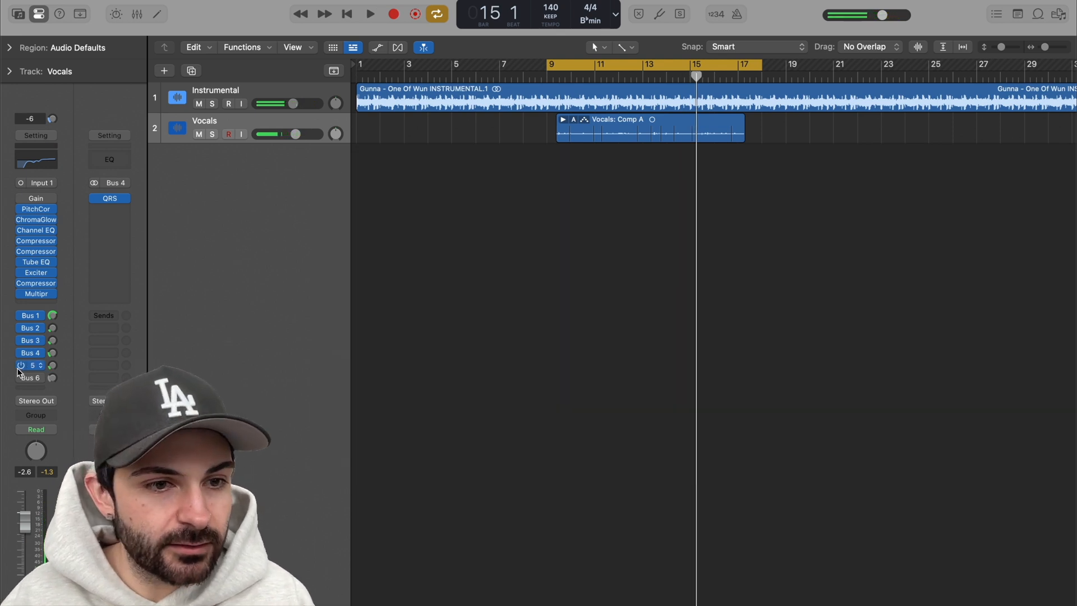
Step: Re-enable the Bus 5 send on the Vocals track, view Space Designer and its Output EQ, audition it during playback and close its window
left_click(111, 201)
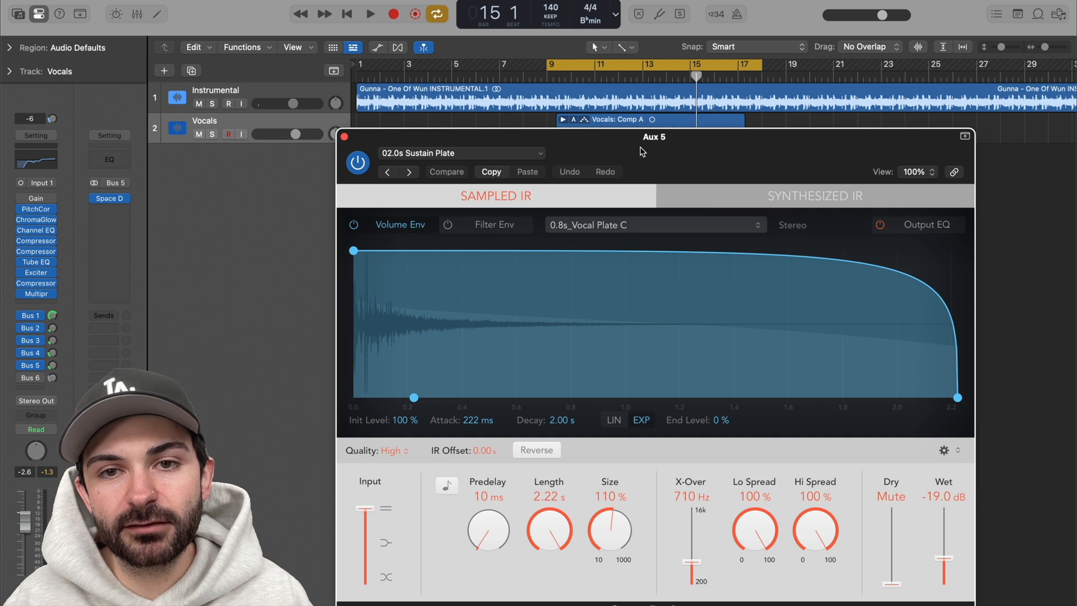
left_click_drag(644, 142, 683, 110)
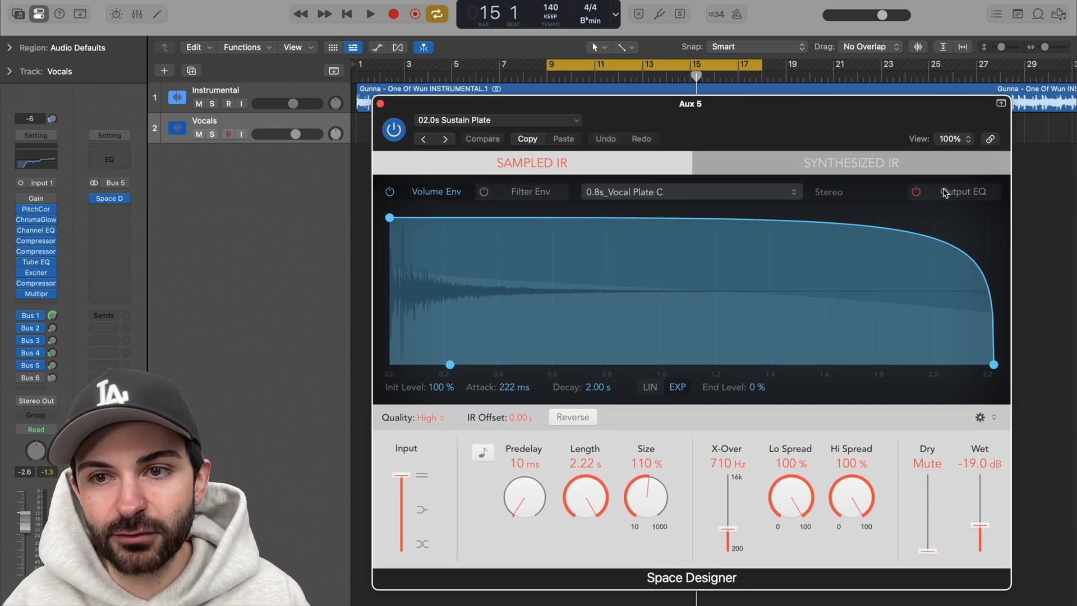
left_click(965, 192)
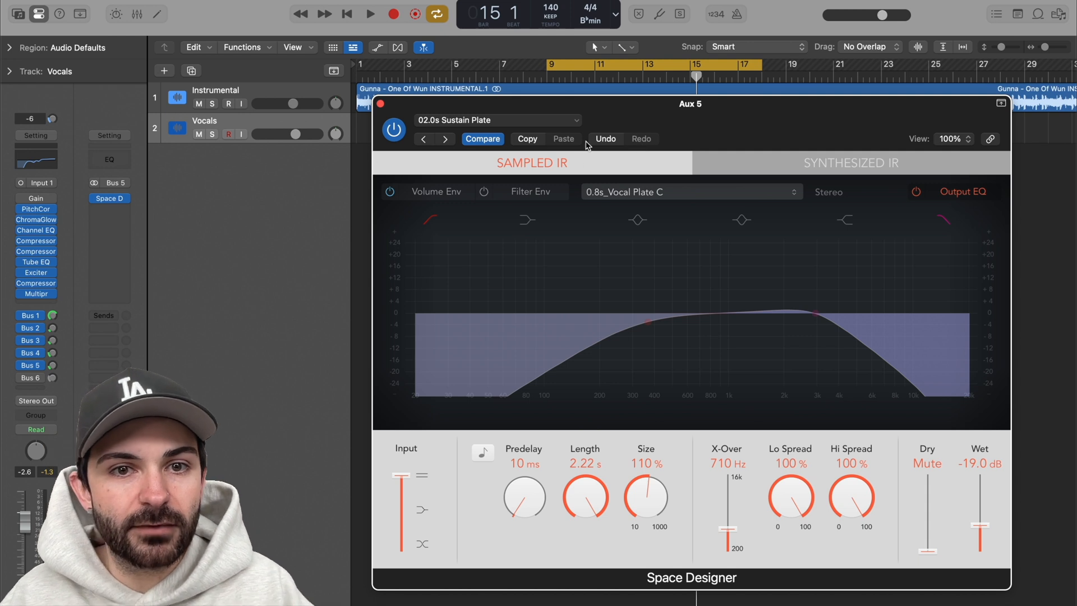
key("space")
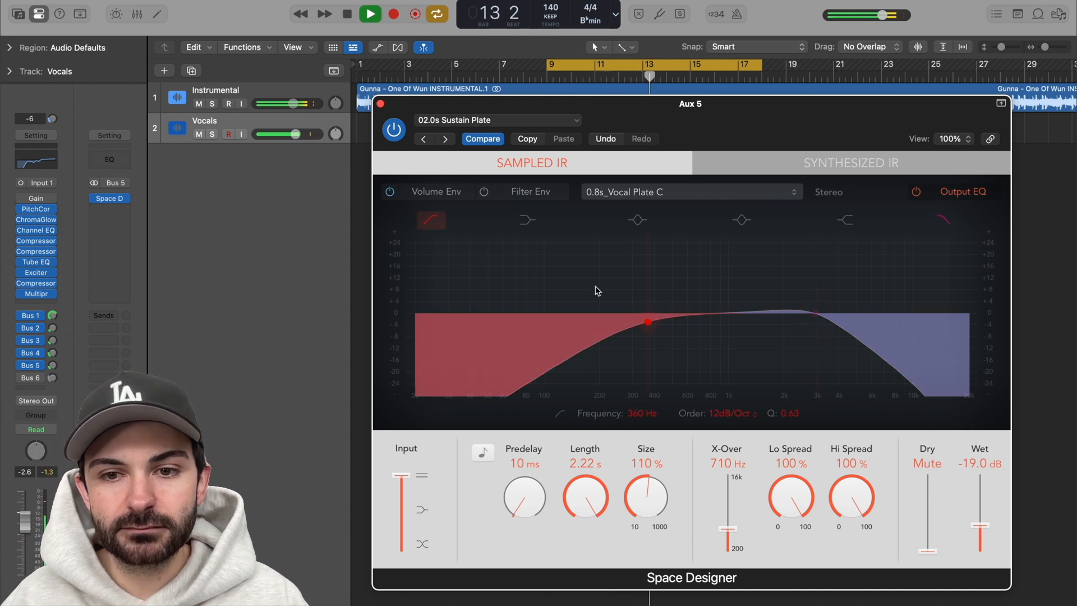
left_click(380, 103)
key("space")
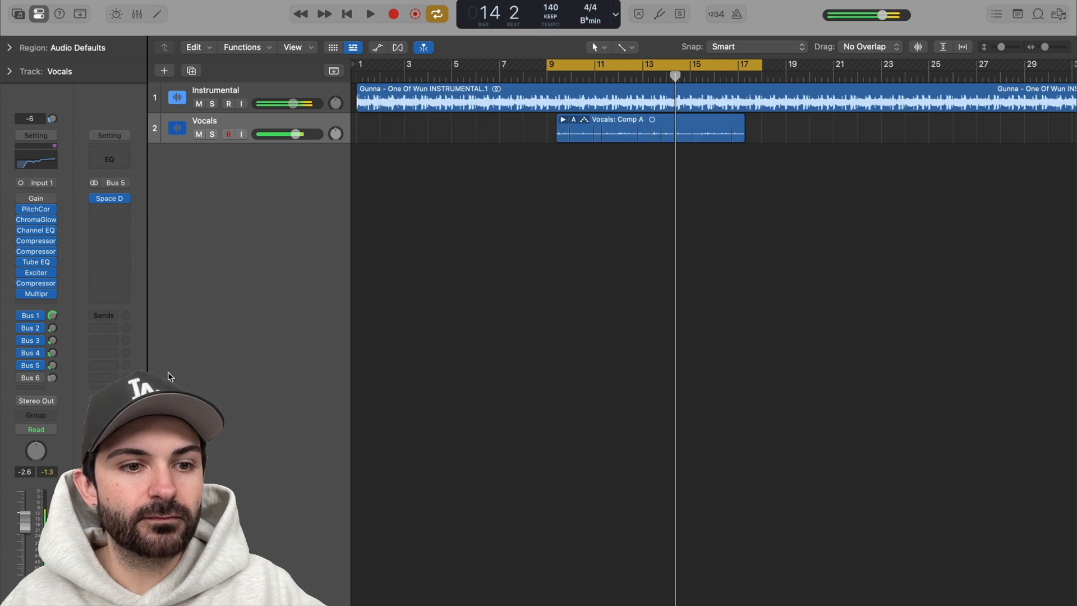
Step: Re-enable the Bus 6 send on the Vocals track and view the Tape Delay and Flanger settings on Aux 6
left_click(53, 379)
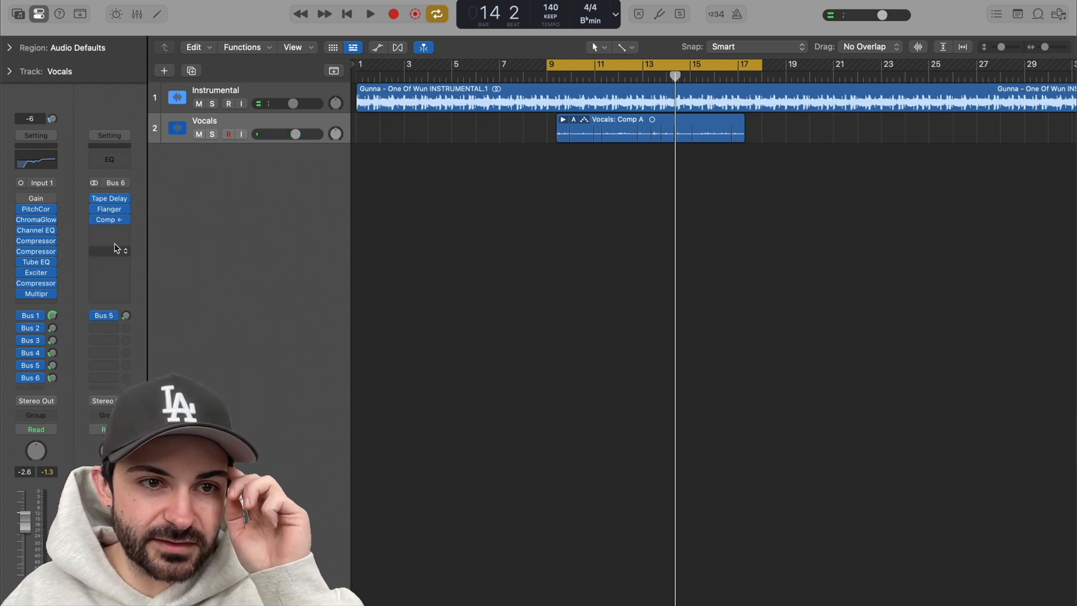
left_click_drag(650, 155, 724, 162)
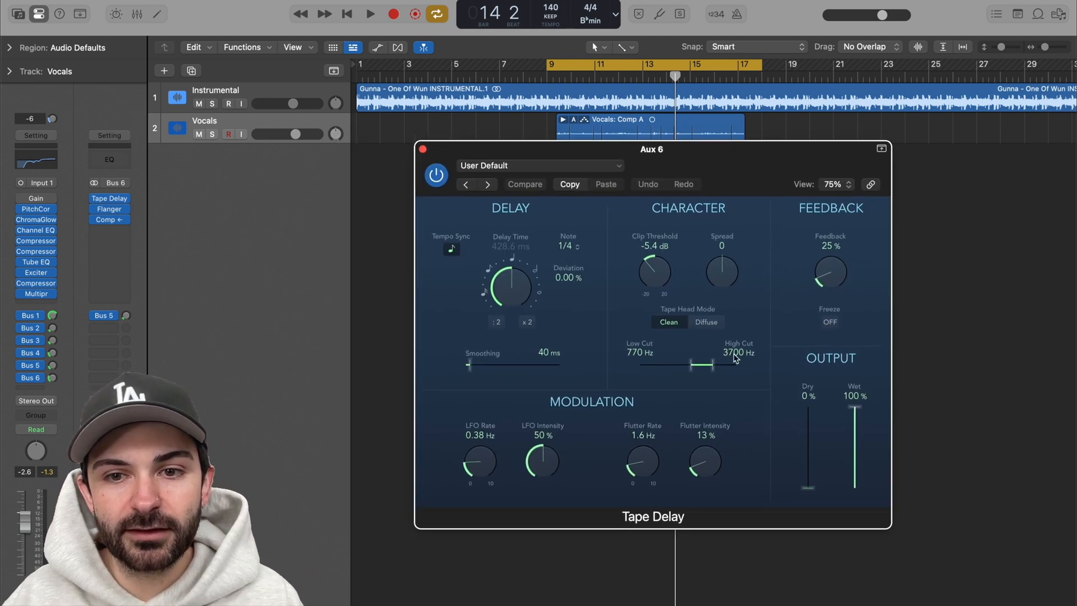
left_click(108, 209)
left_click_drag(510, 144, 620, 187)
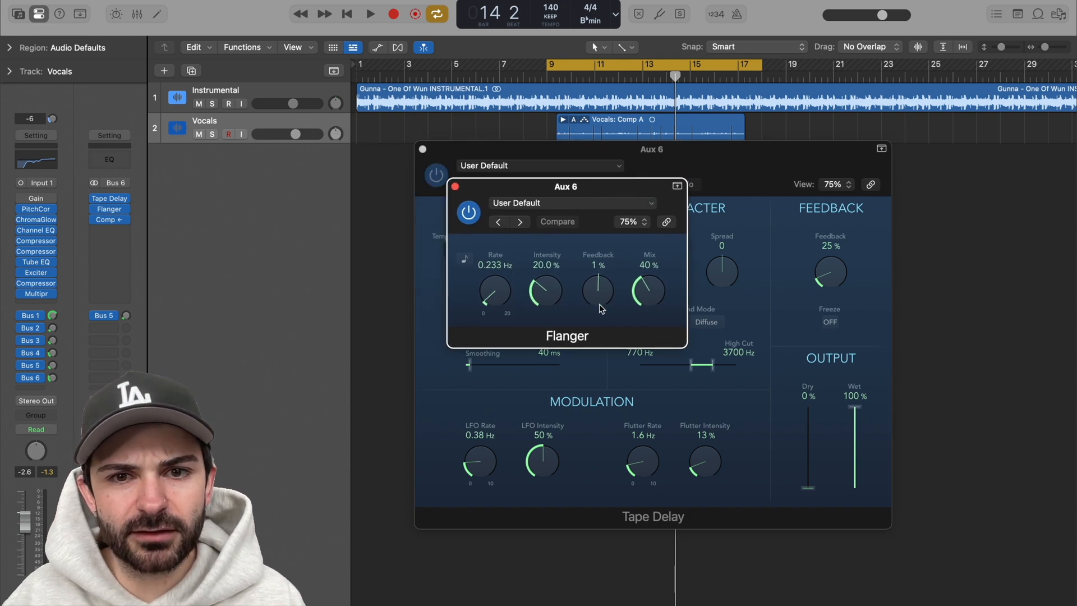
Step: Set the Aux 6 Compressor's side chain to the Vocals track, review its controls and close the three Aux 6 plug-in windows
mouse_move(111, 220)
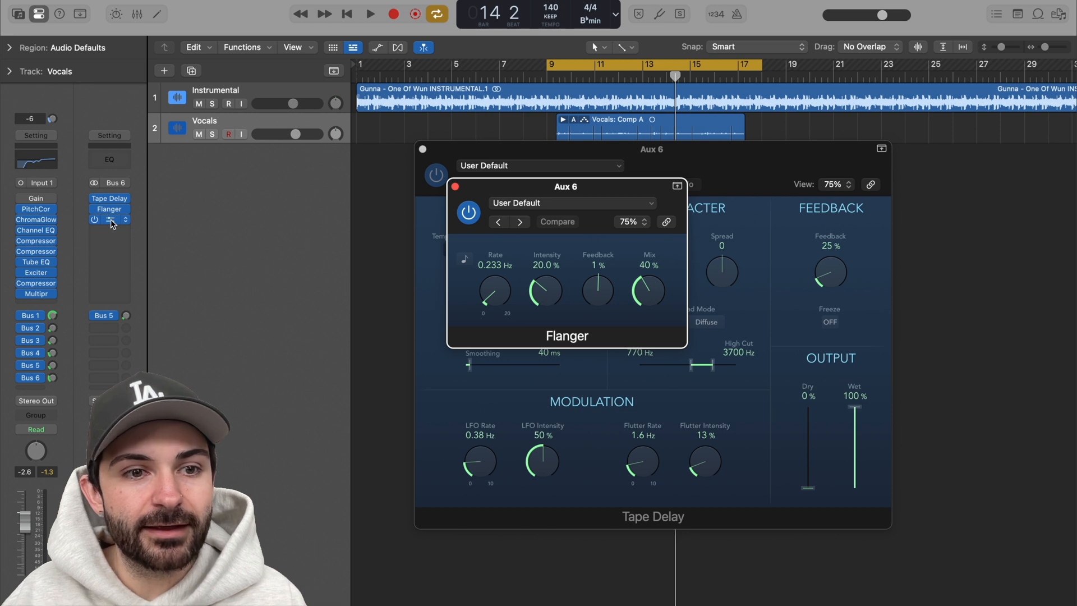
left_click(110, 219)
left_click_drag(657, 154, 645, 116)
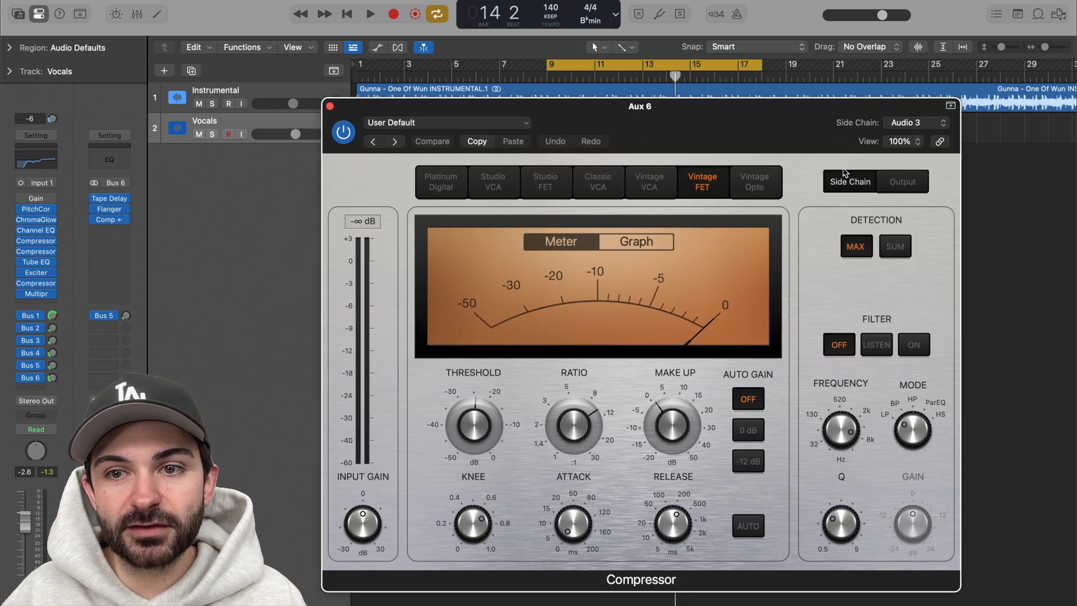
left_click(909, 121)
left_click(808, 122)
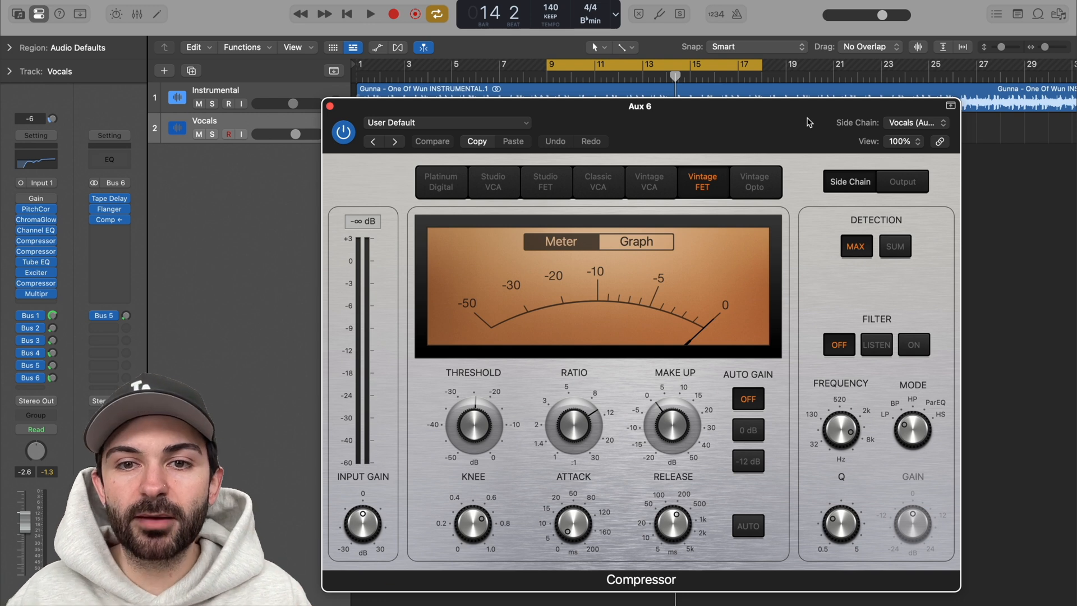
mouse_move(485, 435)
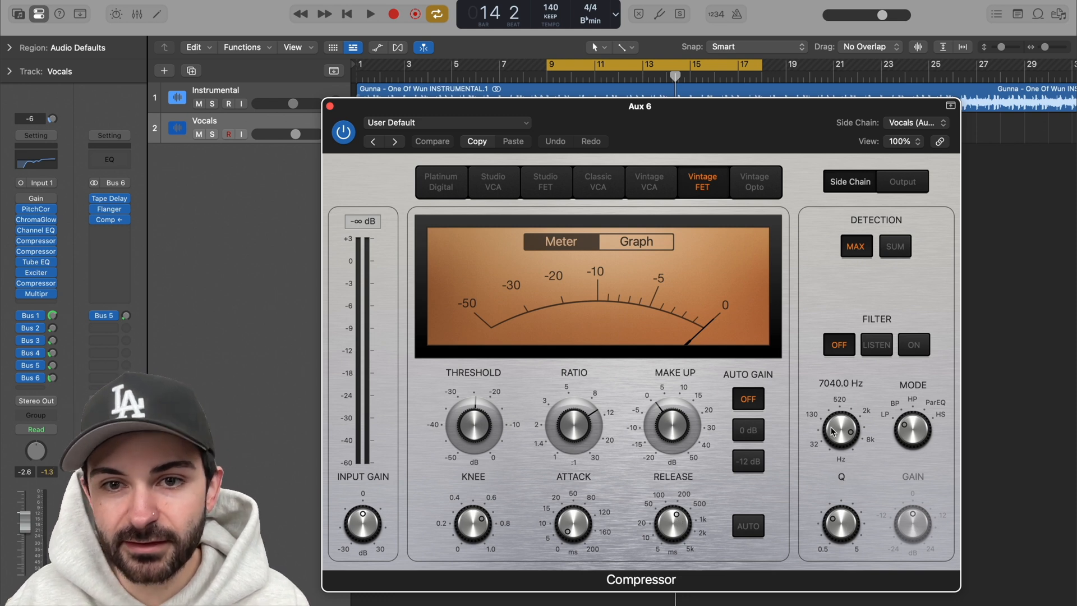
left_click(331, 107)
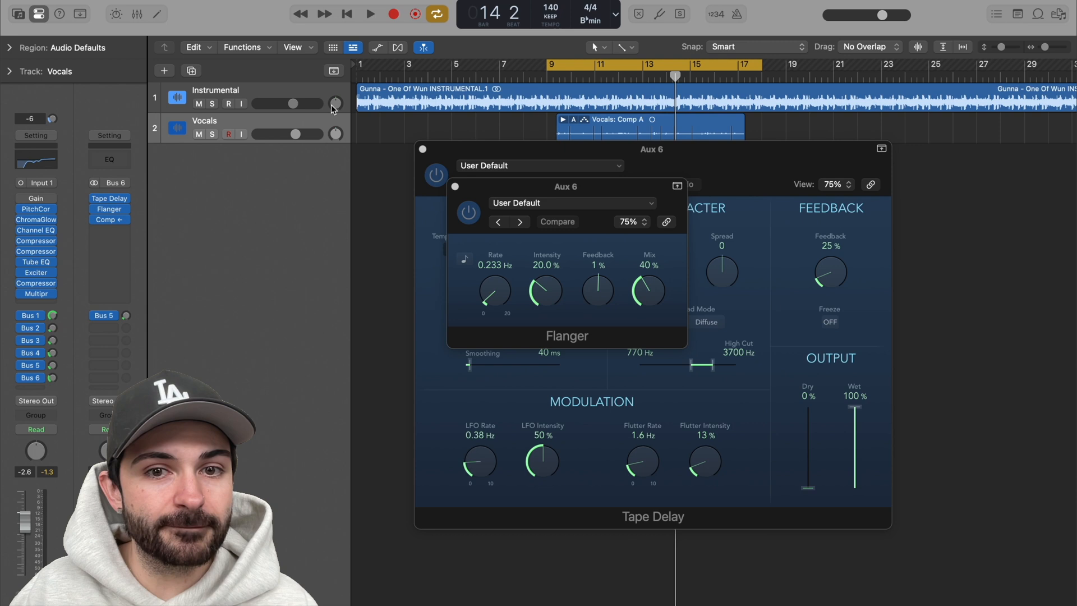
left_click(454, 187)
left_click(422, 149)
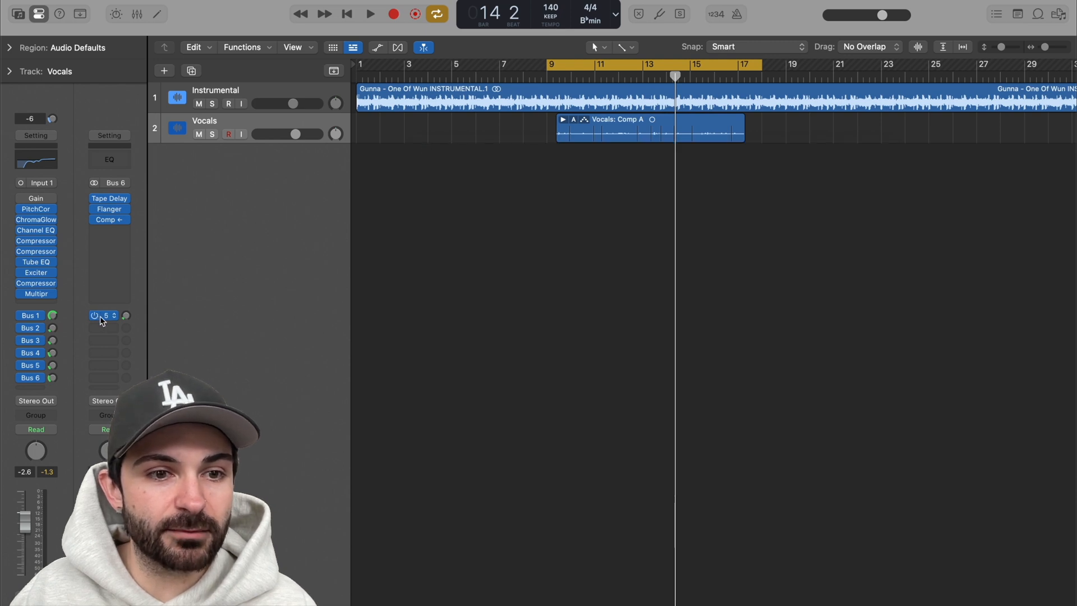
Step: Check the Aux 6 channel's send to Bus 5 in the Mixer and audition the complete vocal chain with all sends enabled
key("x")
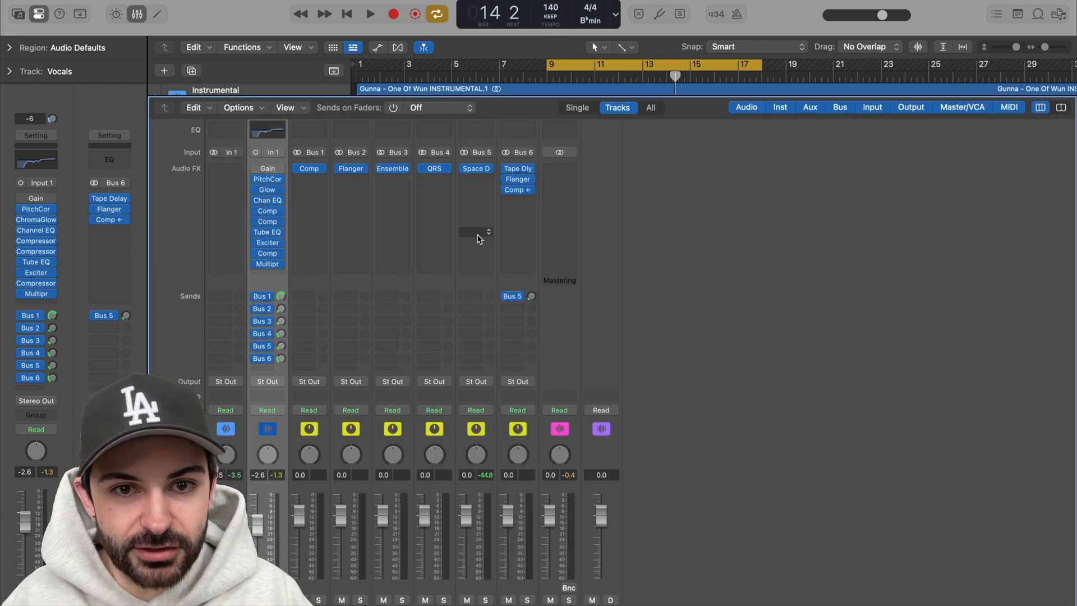
key("x")
left_click(127, 318)
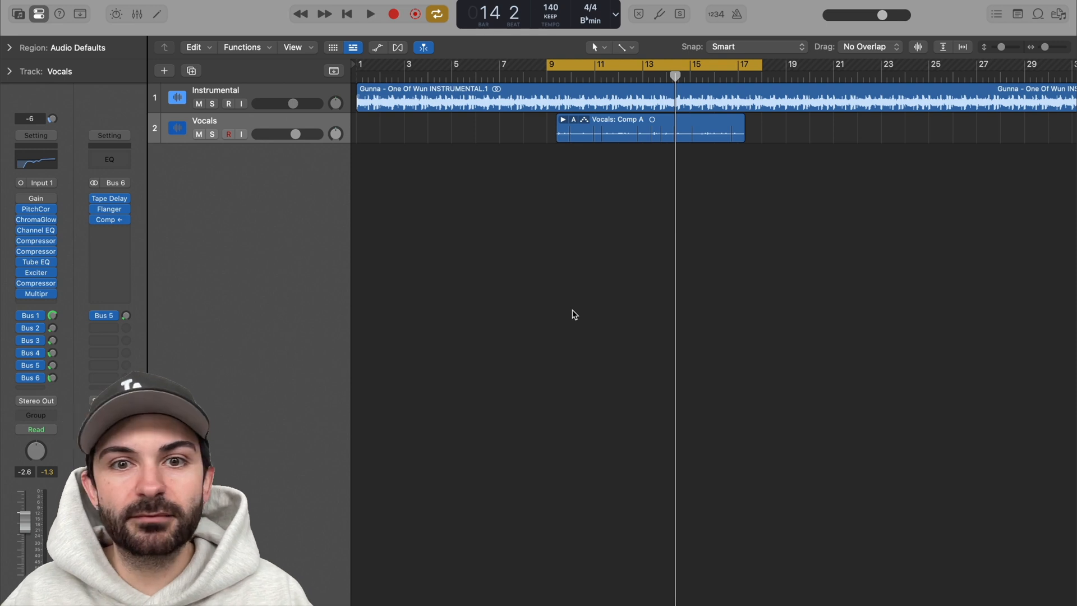
key("space")
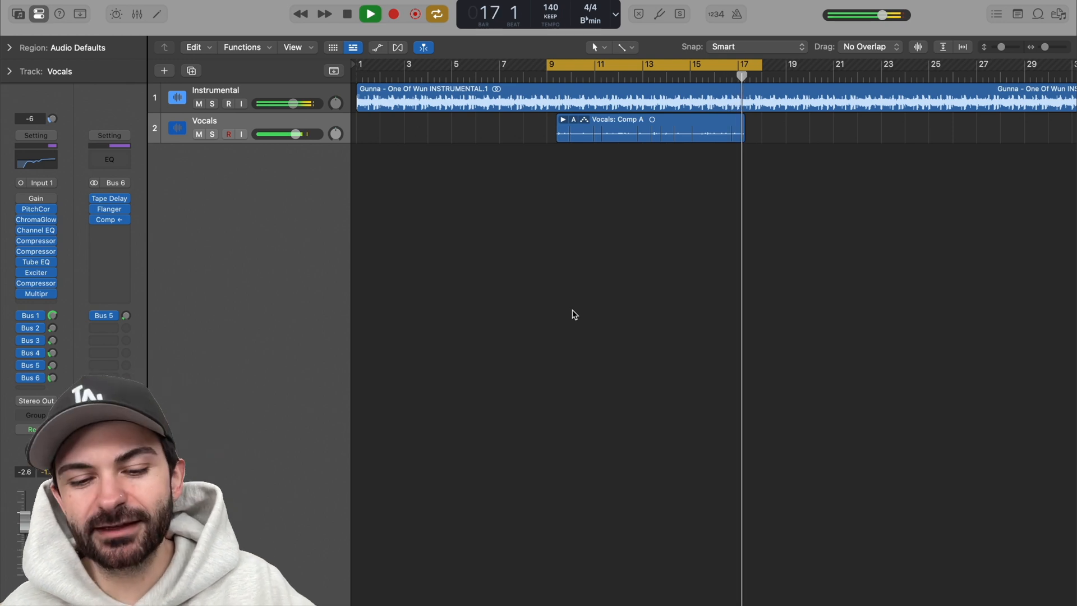
key("space")
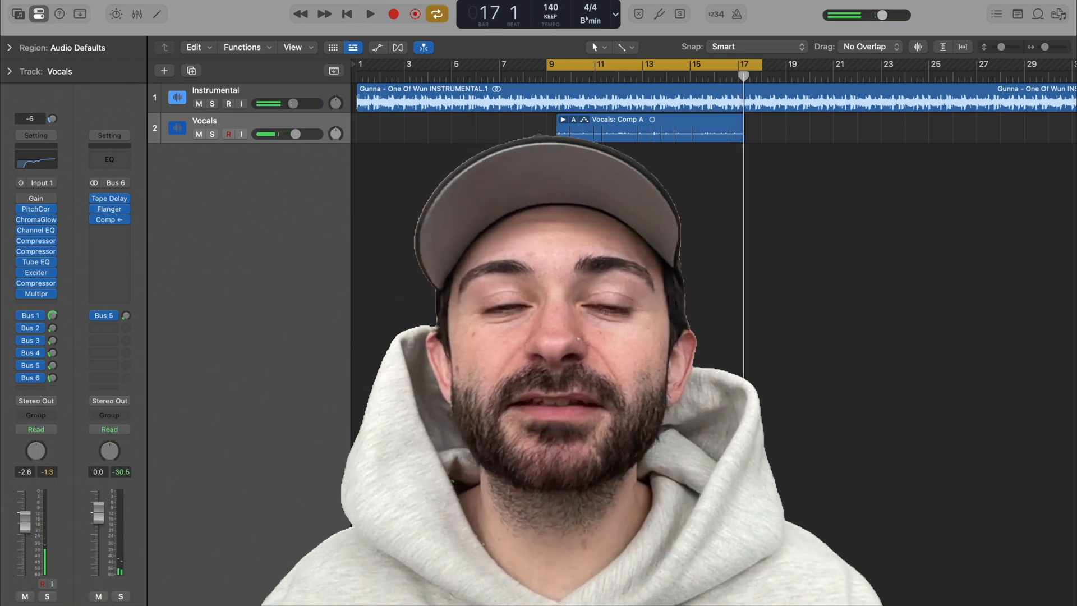